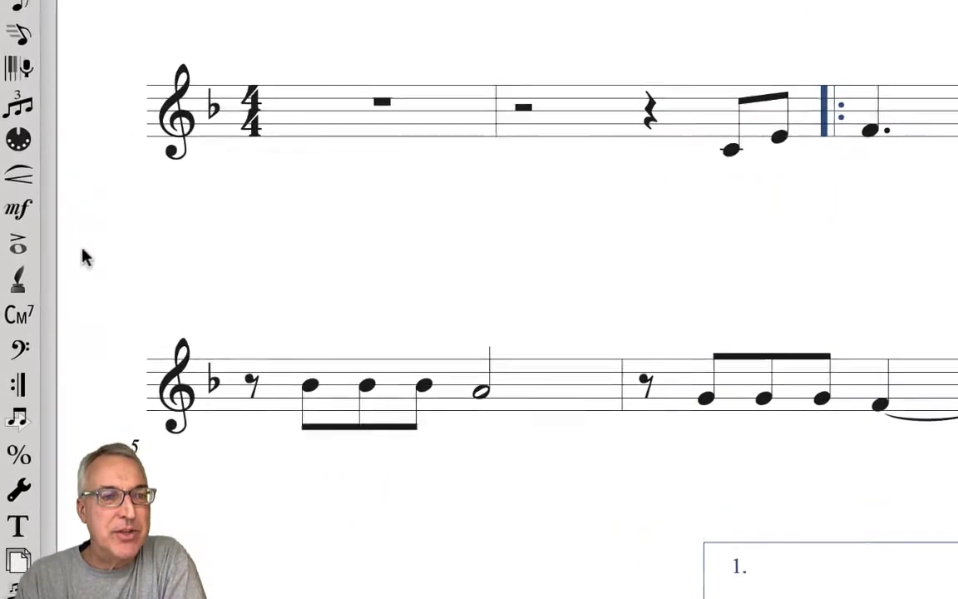
Select the Chord tool (Cm7) from the Main Tool Palette
click(13, 316)
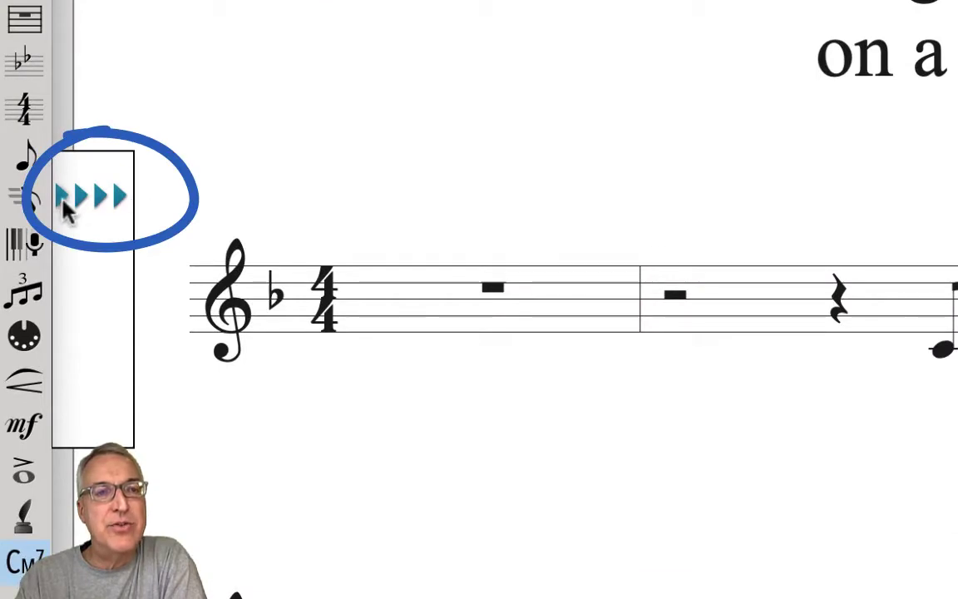
Show the chord baseline and set the Chord menu's entry method to Manual Input
click(64, 201)
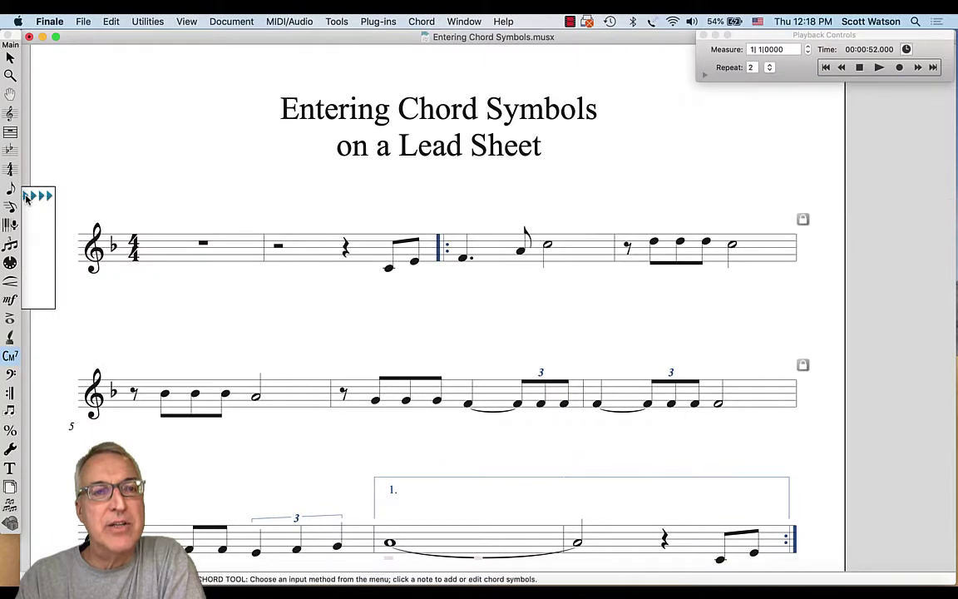
drag(25, 196, 27, 208)
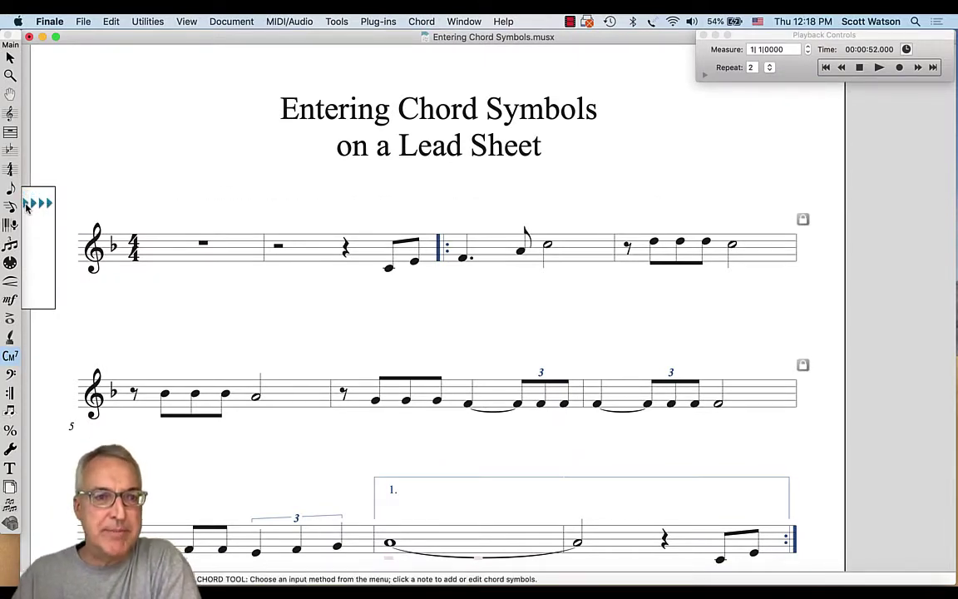
click(418, 20)
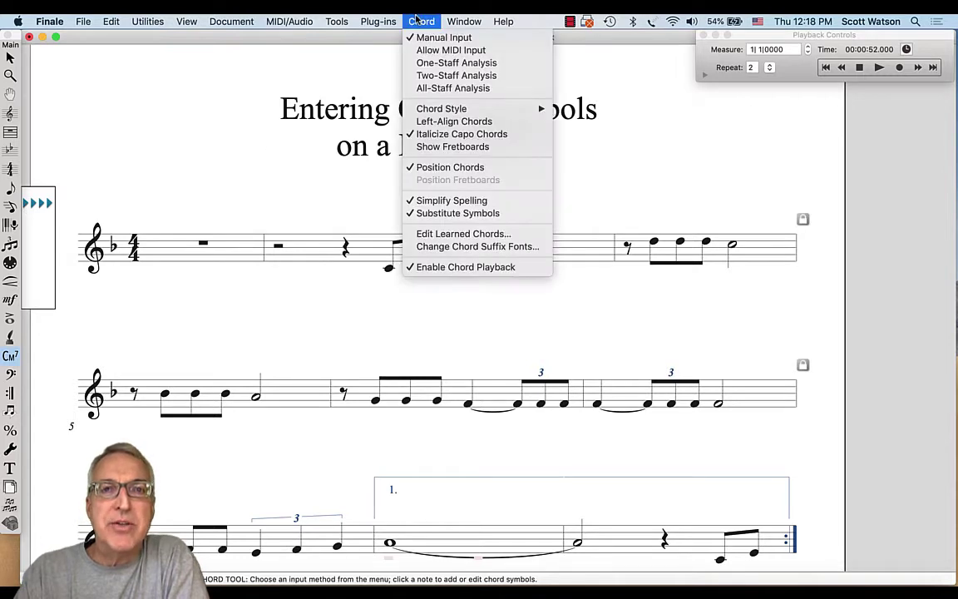
click(462, 38)
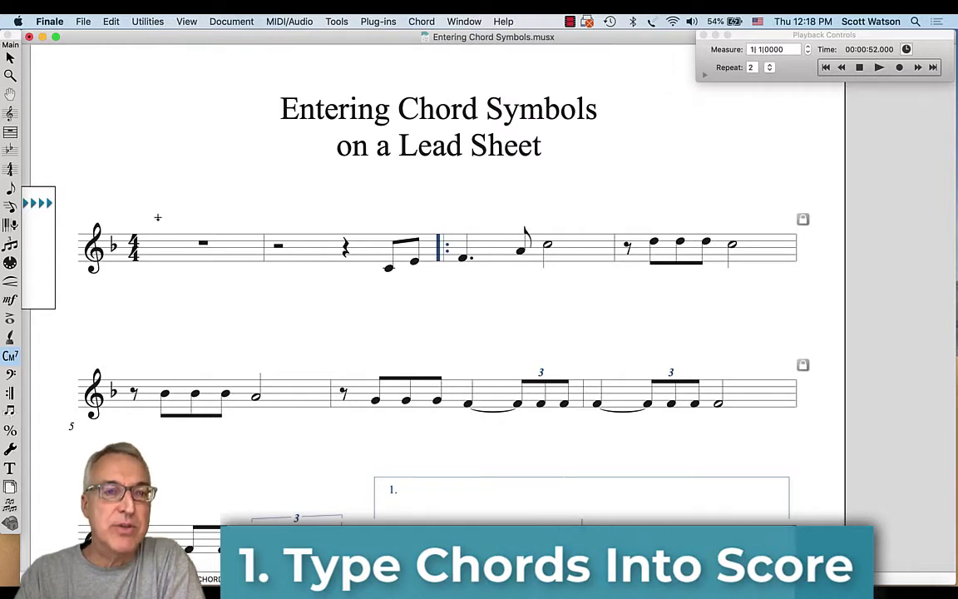
Type the chords F, Gm7/F, F, Gm7/F above measures 1 and 2
click(154, 239)
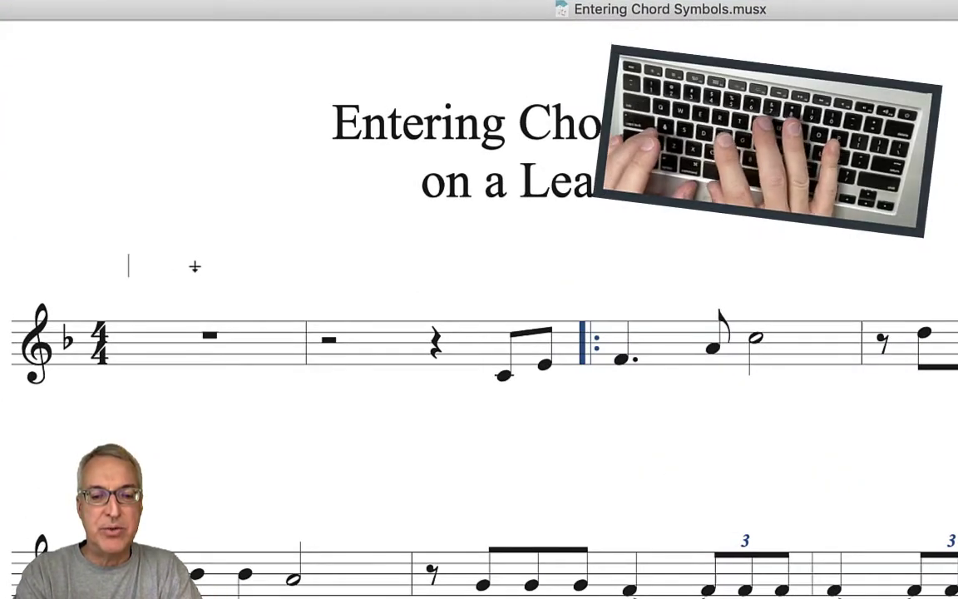
text(F)
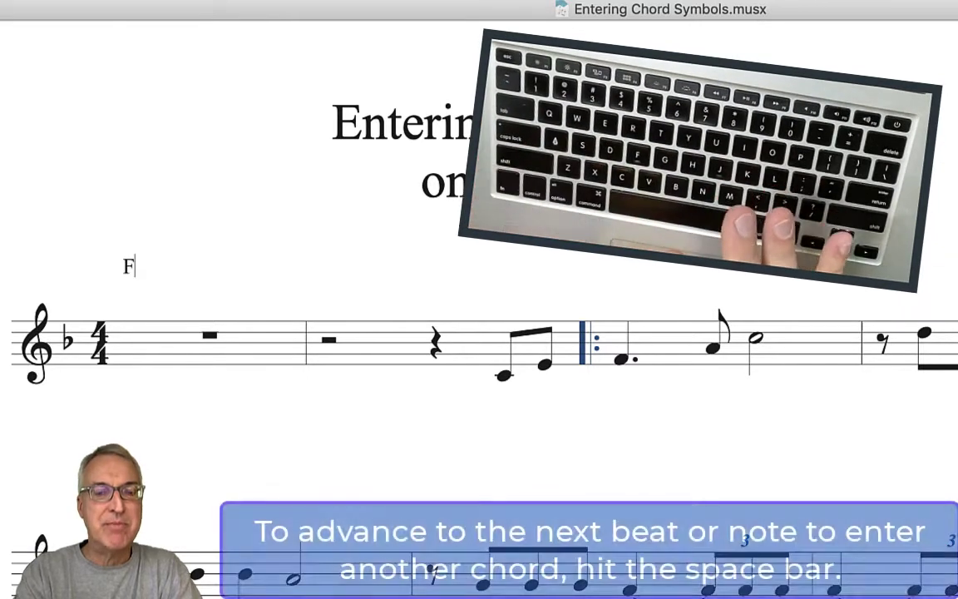
key(space)
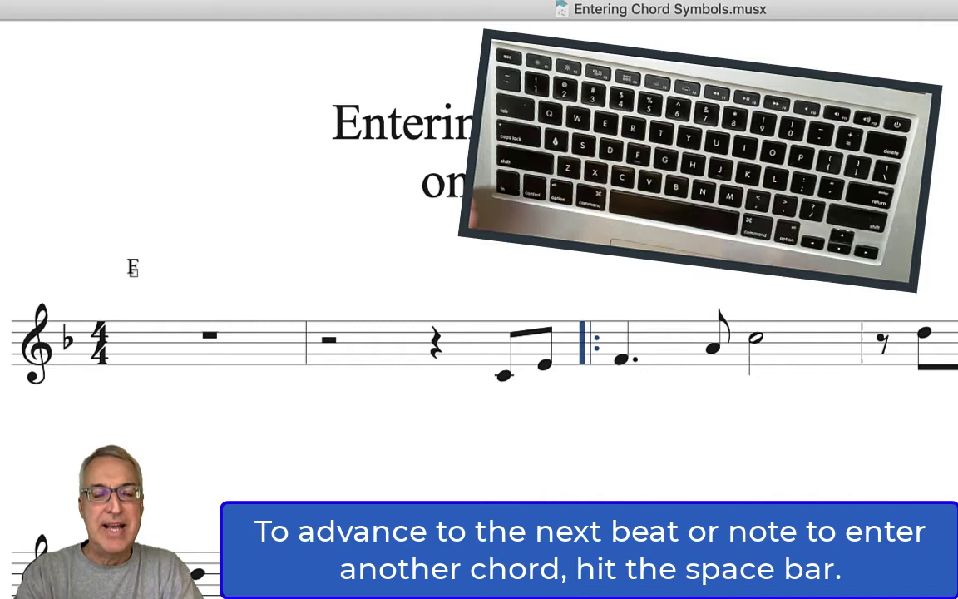
text(G)
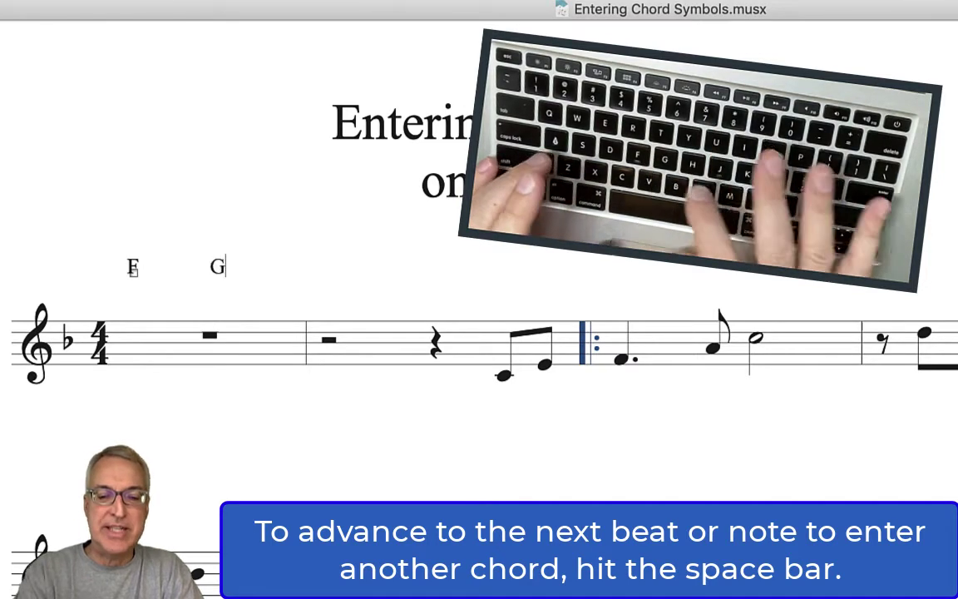
text(m7)
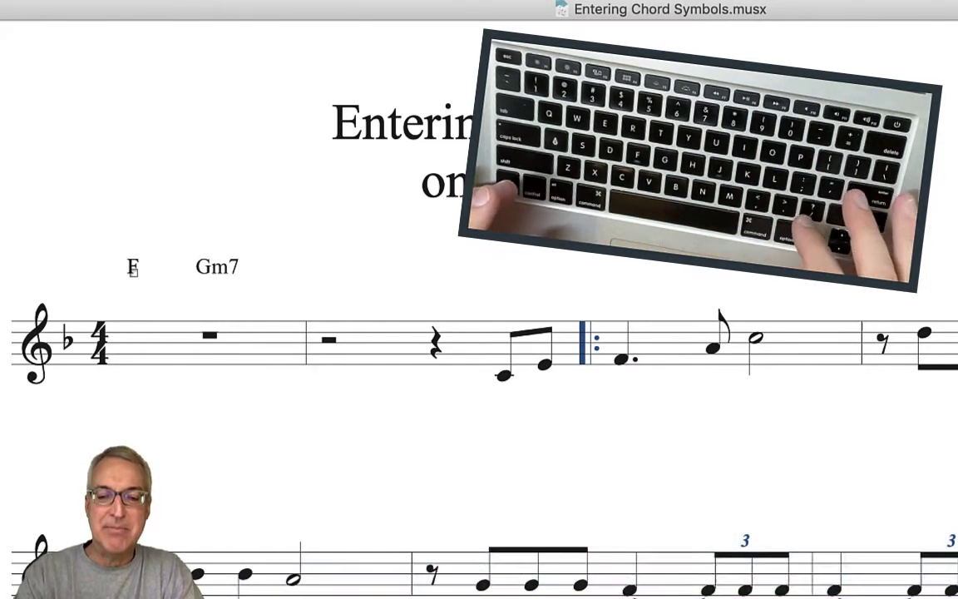
text(/F)
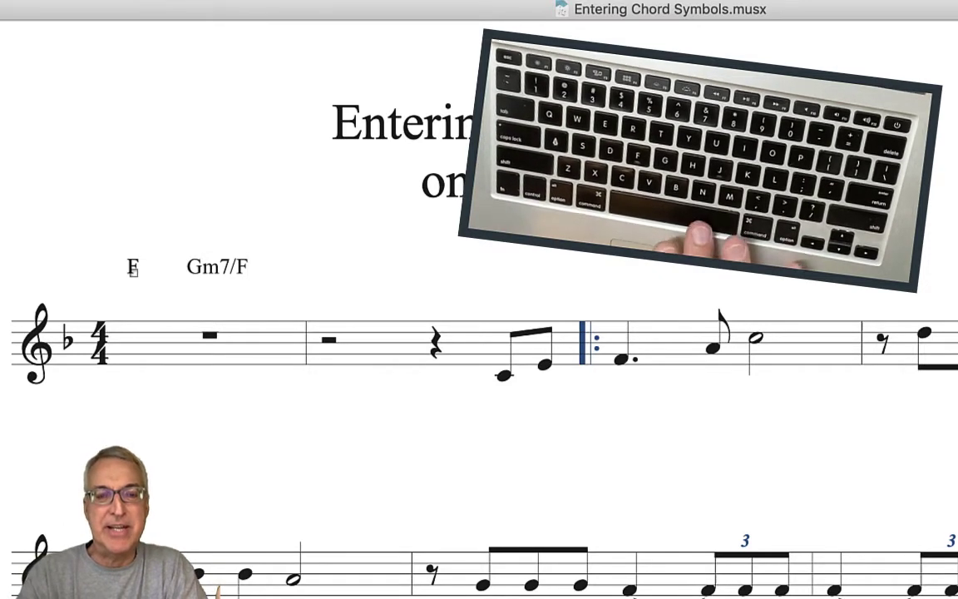
key(space)
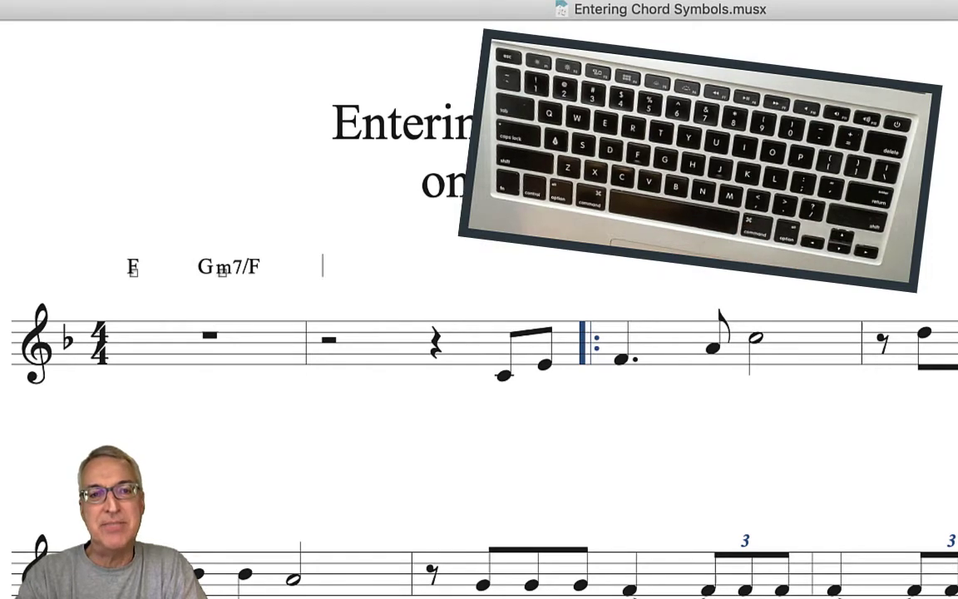
text(F)
key(space)
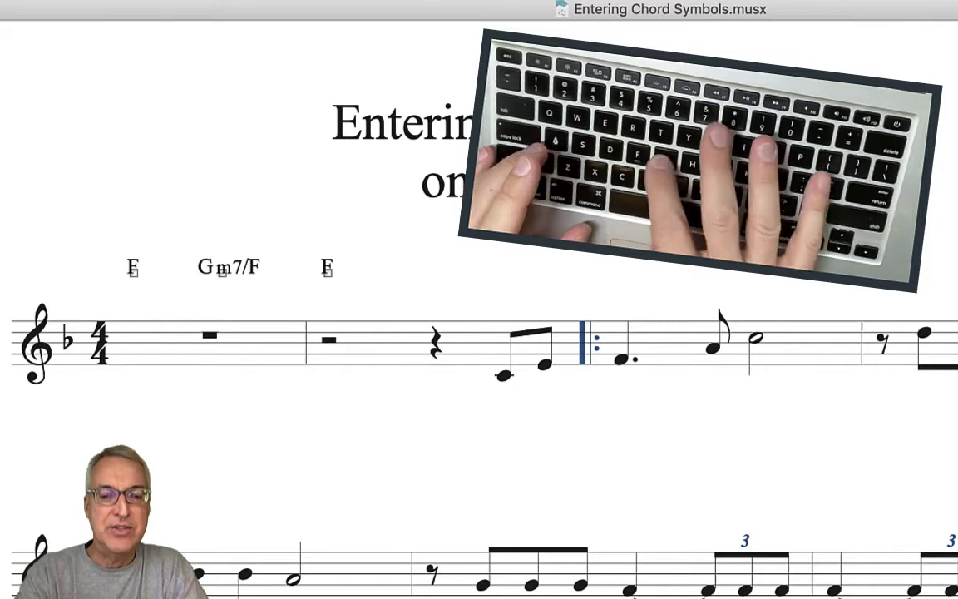
text(Gm7/F)
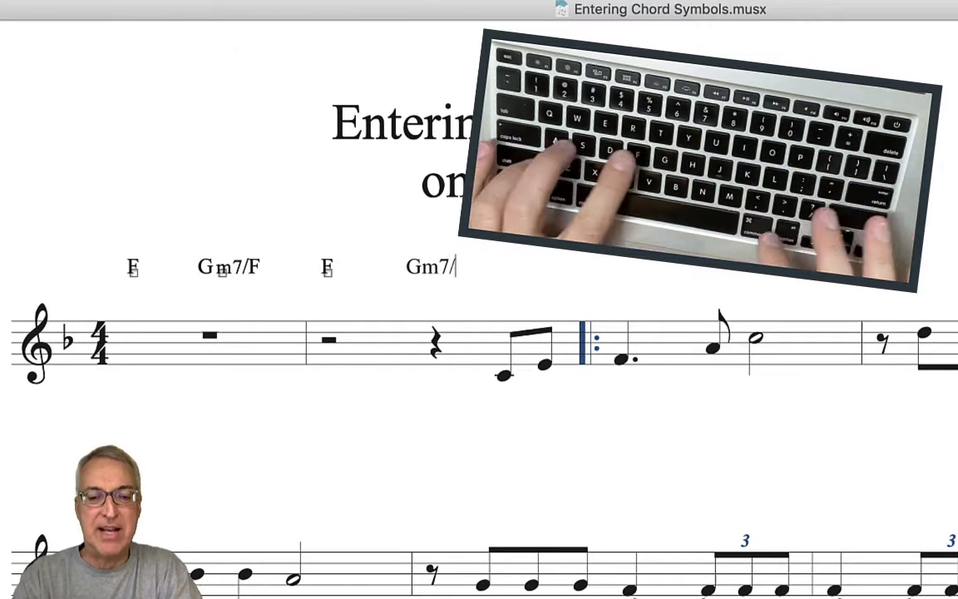
key(space)
key(space)
key(space)
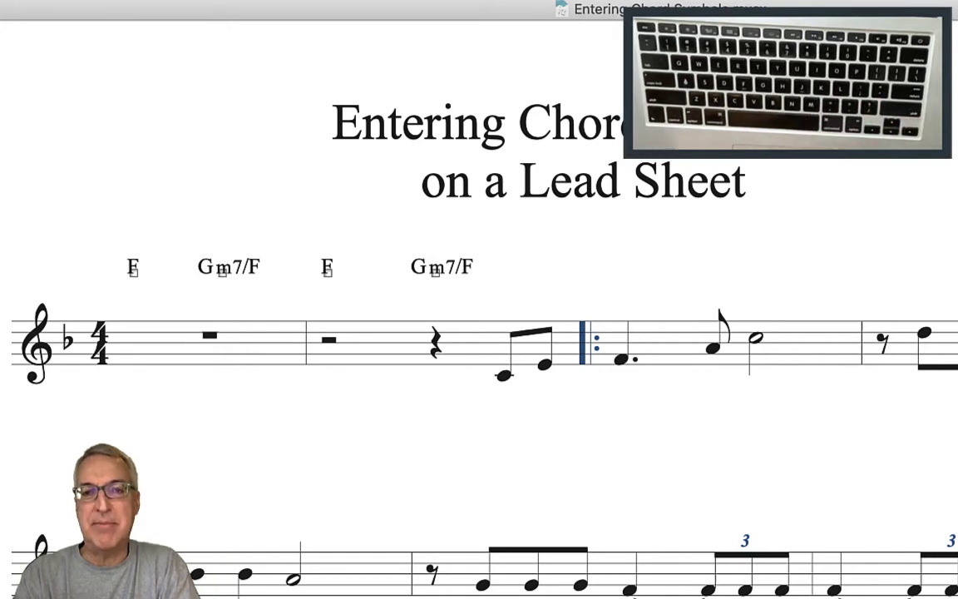
Type F, Am, B♭, Am above measures 3–4, then advance to the second system
text(F)
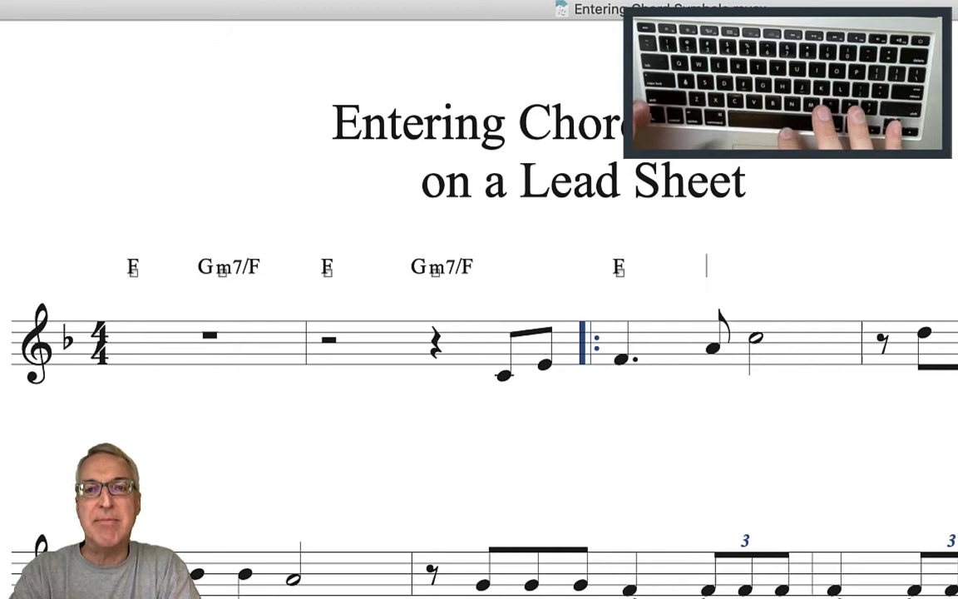
key(space)
key(space)
text(A)
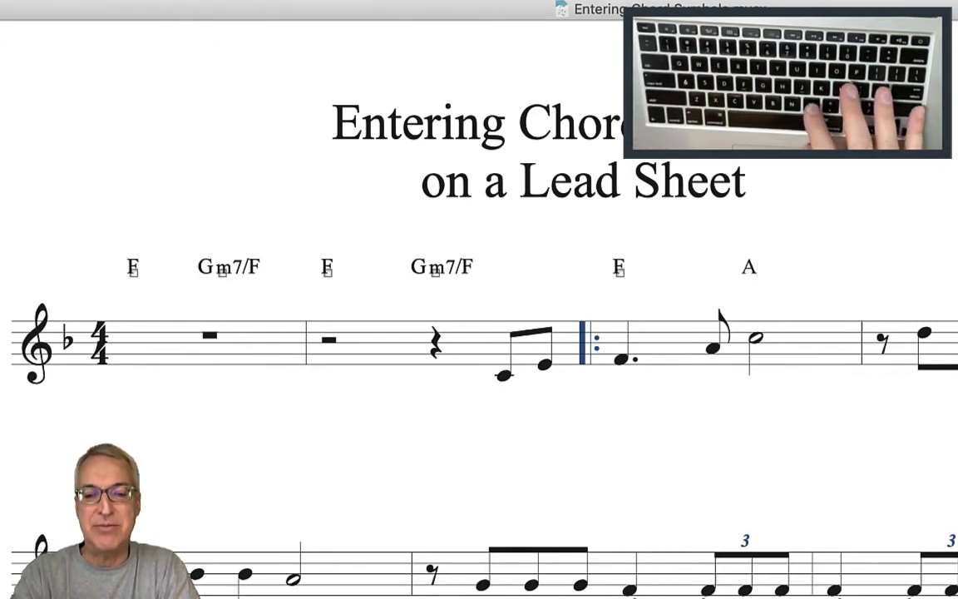
text(m)
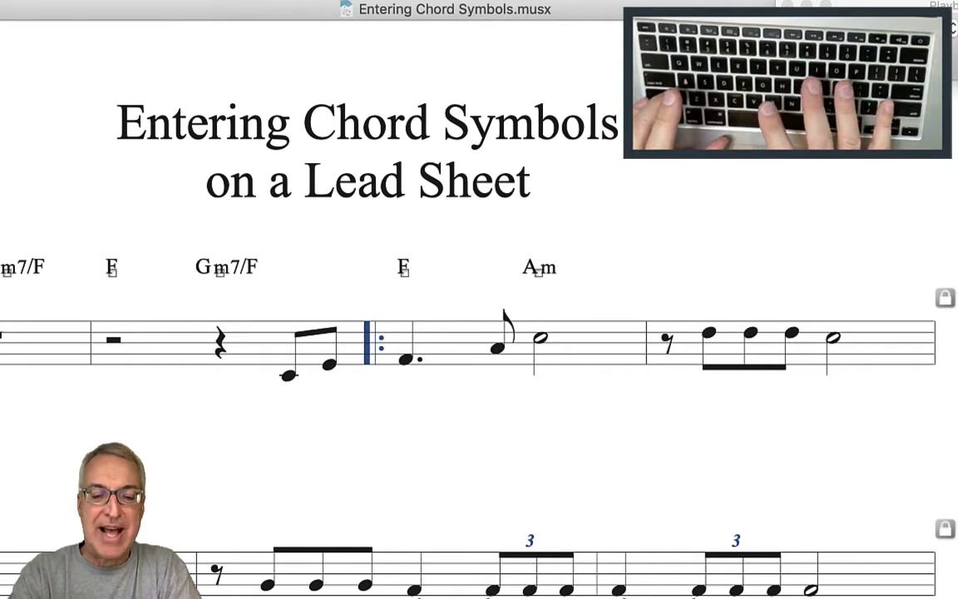
key(space)
text(B)
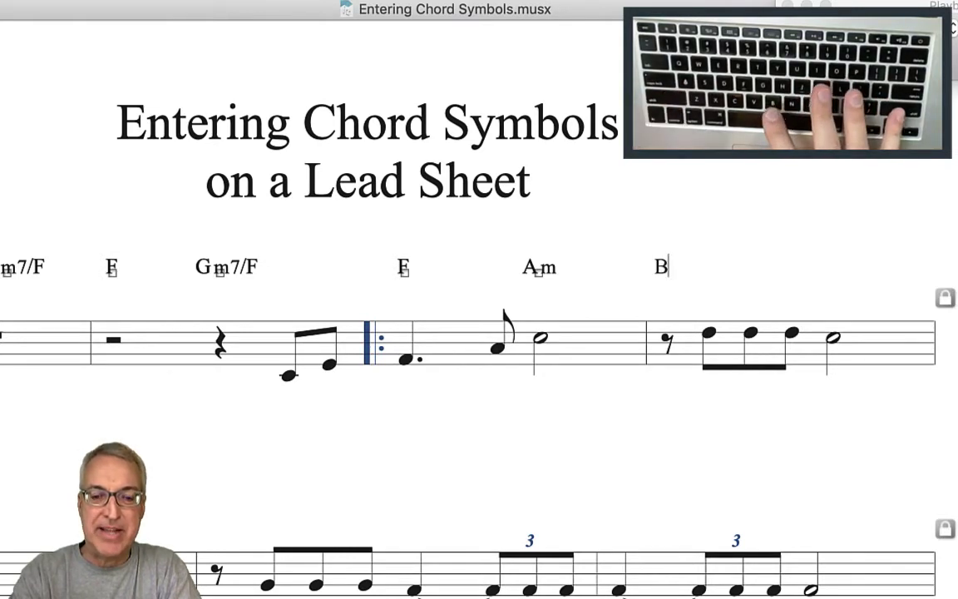
text(b)
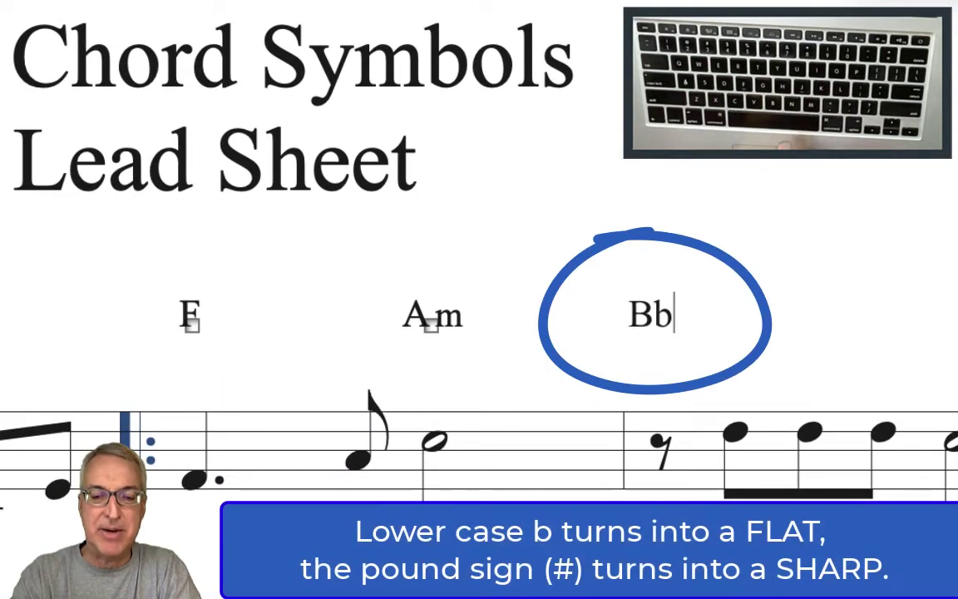
key(space)
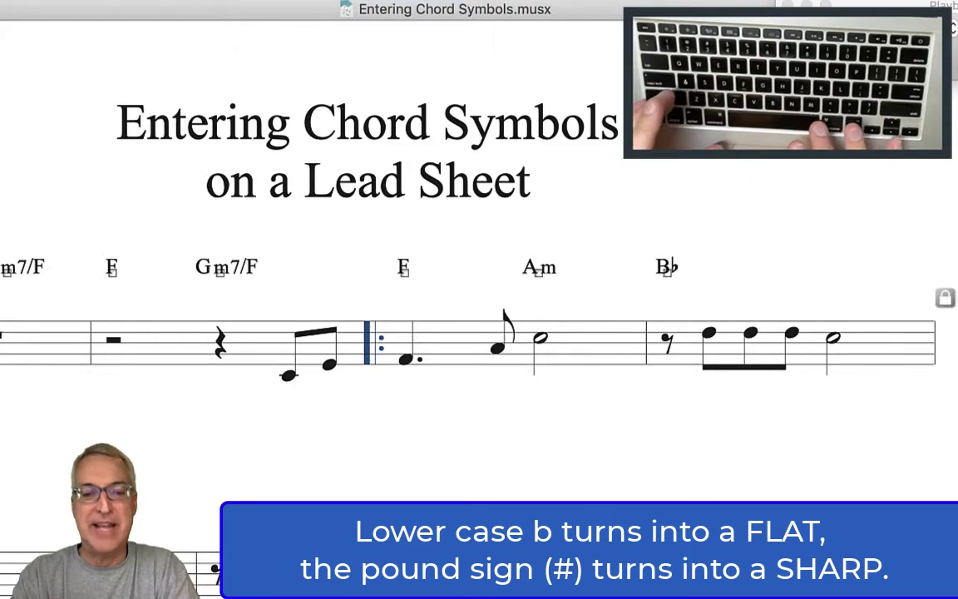
text(Am)
key(space)
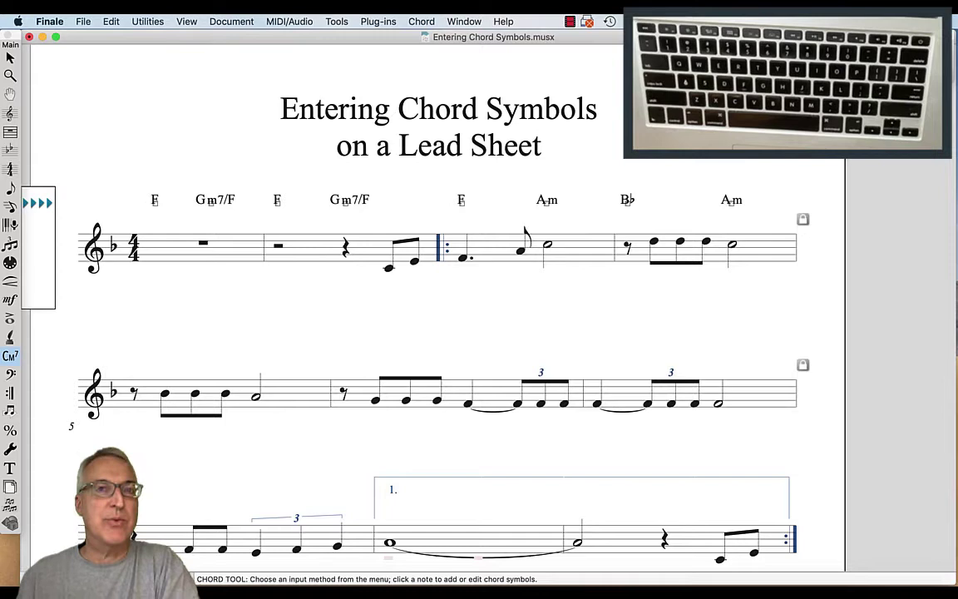
key(space)
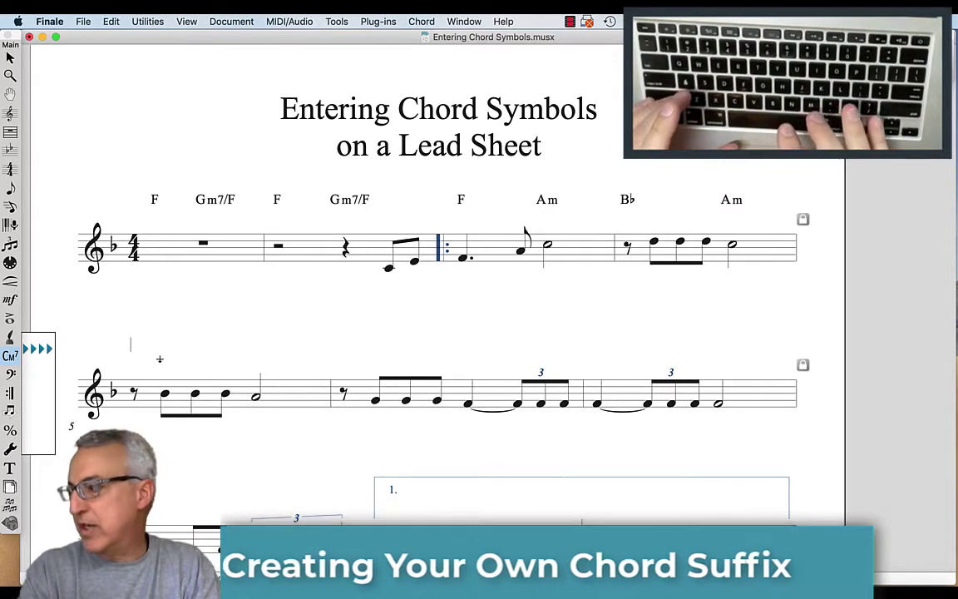
Enter Gmin7 above measure 5, triggering the prompt to store the min7 suffix
text(G)
key(Return)
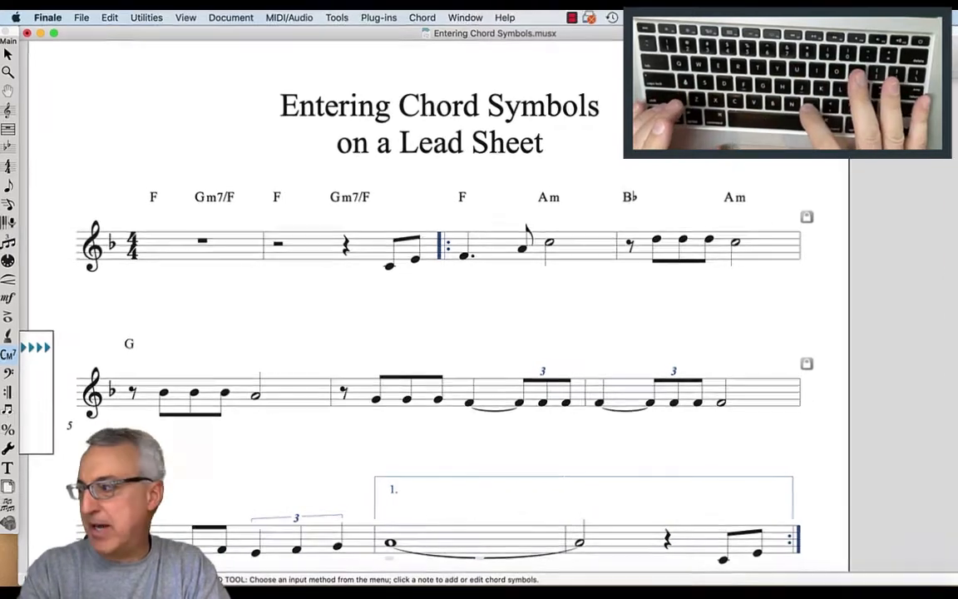
text(mi)
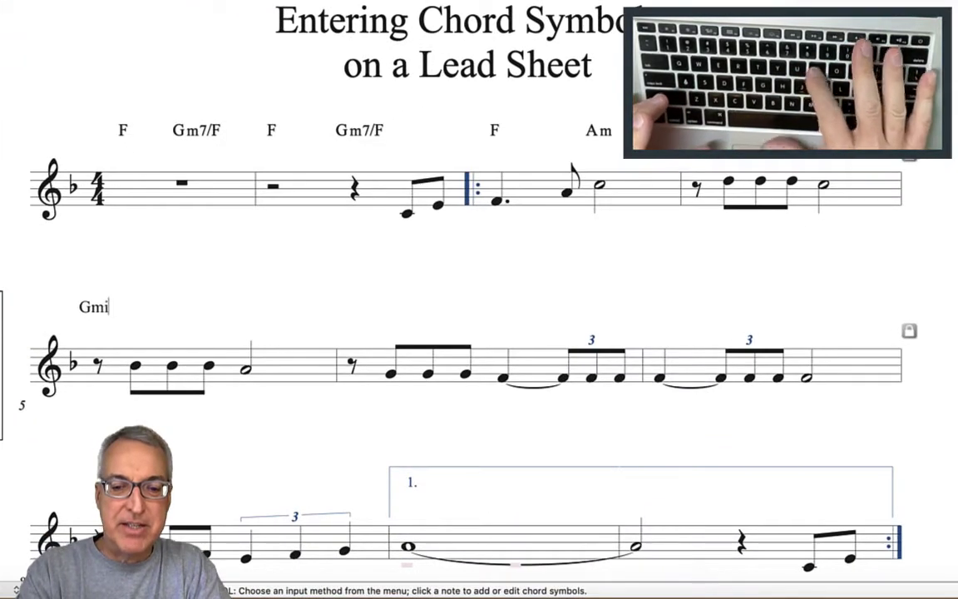
text(n7)
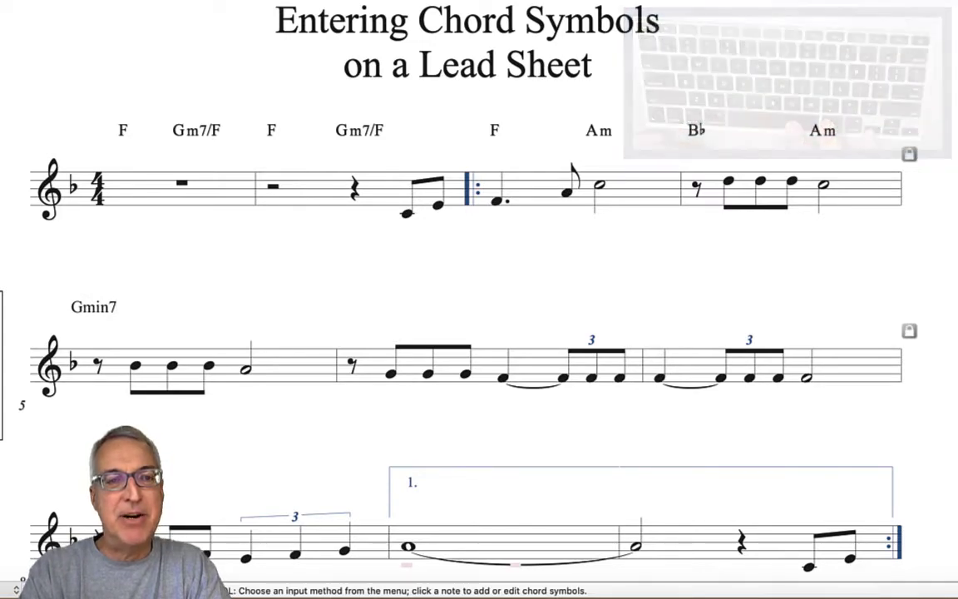
key(Return)
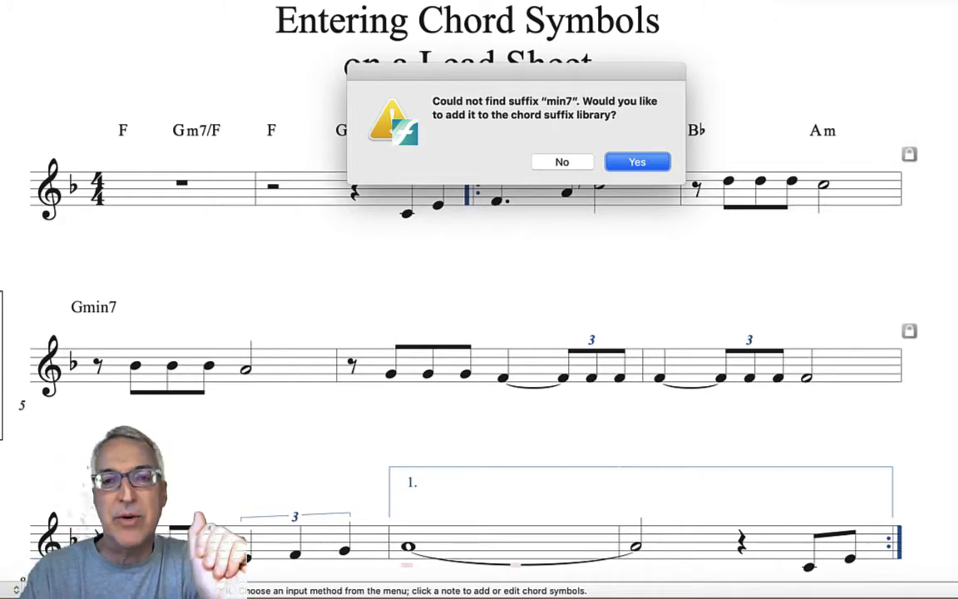
Add min7 to the suffix library with its 7 raised as a superscript to V 12
click(637, 163)
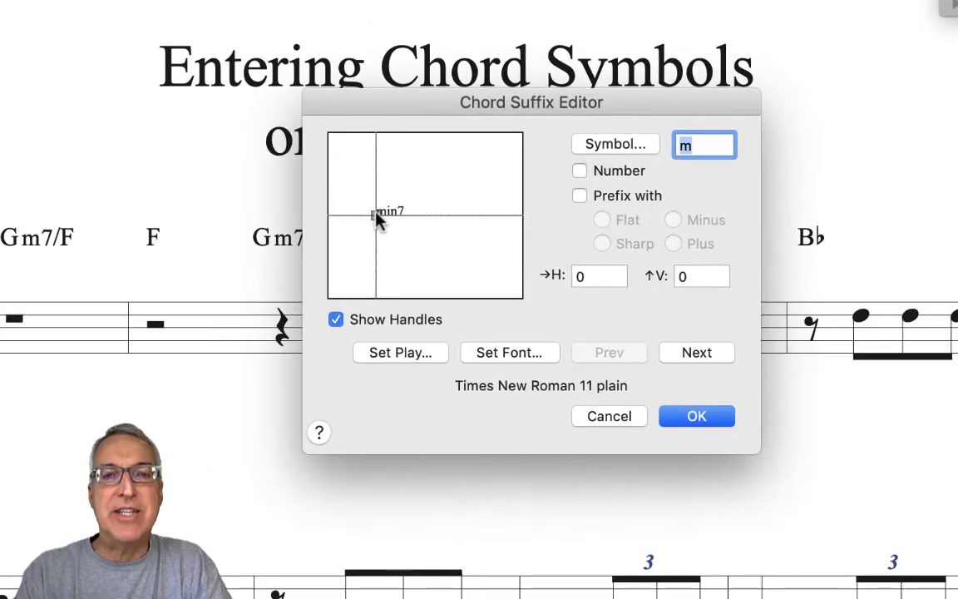
click(699, 354)
click(698, 354)
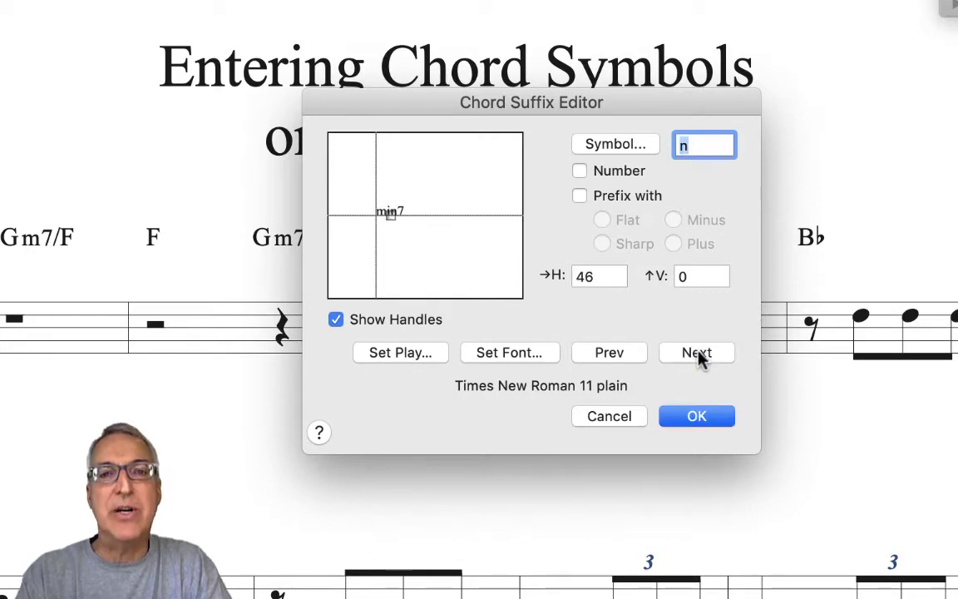
click(697, 355)
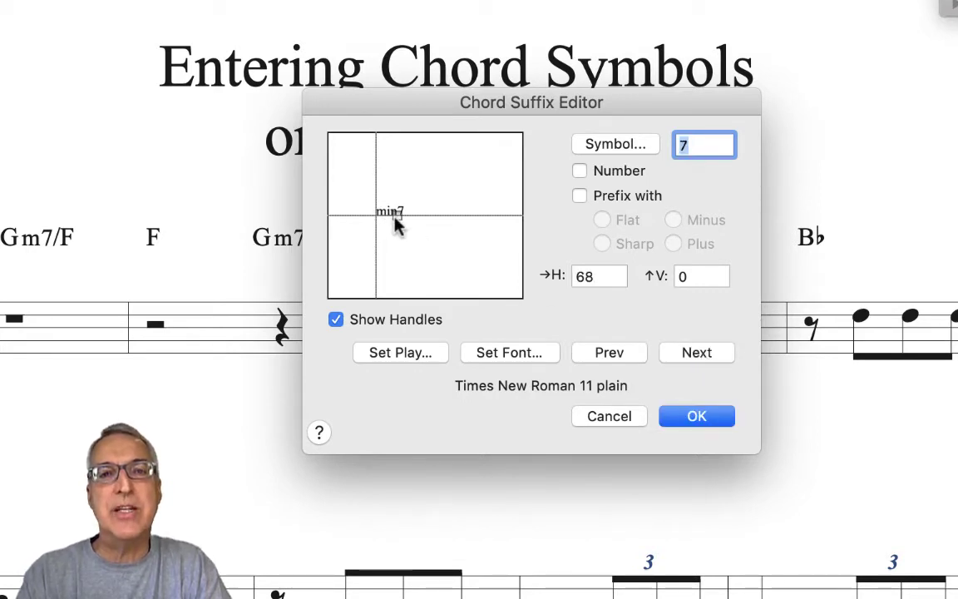
drag(396, 215, 397, 210)
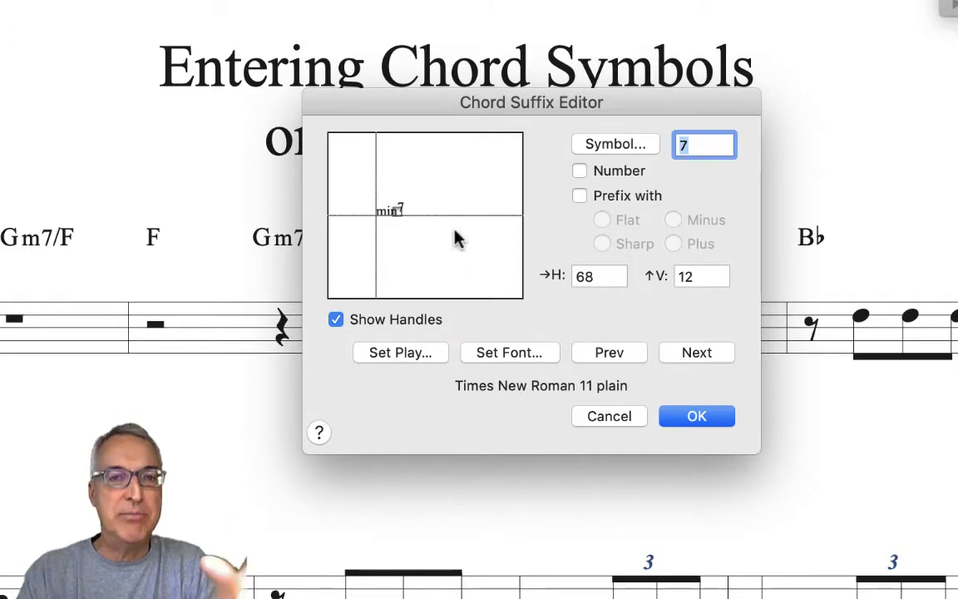
click(688, 418)
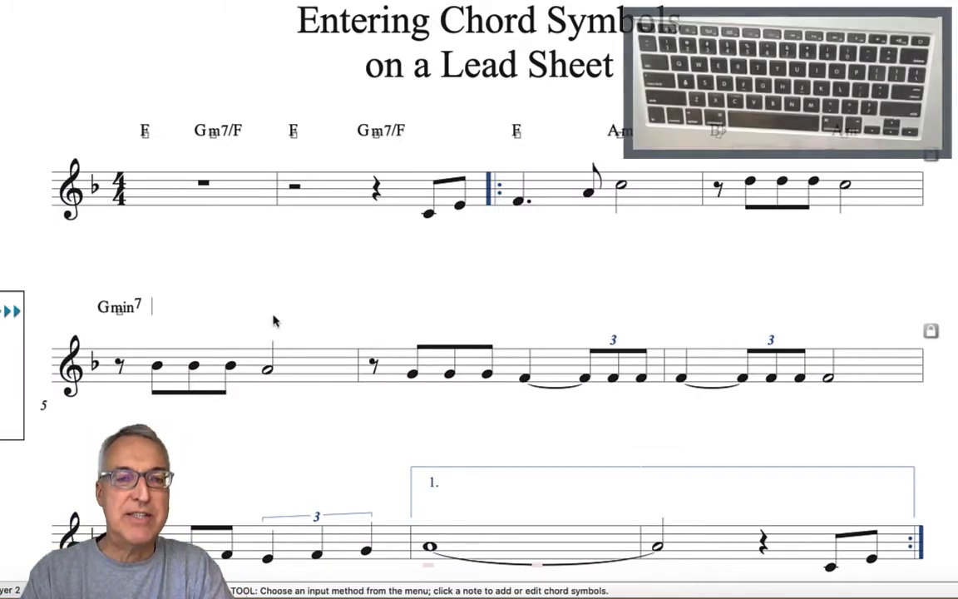
Type F over measure 5's half note, then A7 and Dmin above measure 6
key(space)
text(F)
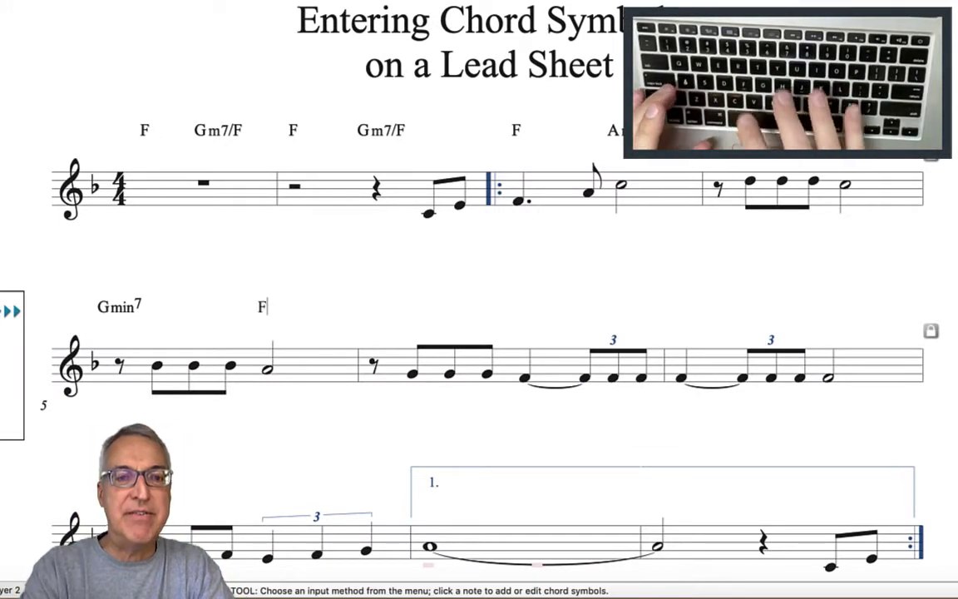
key(Return)
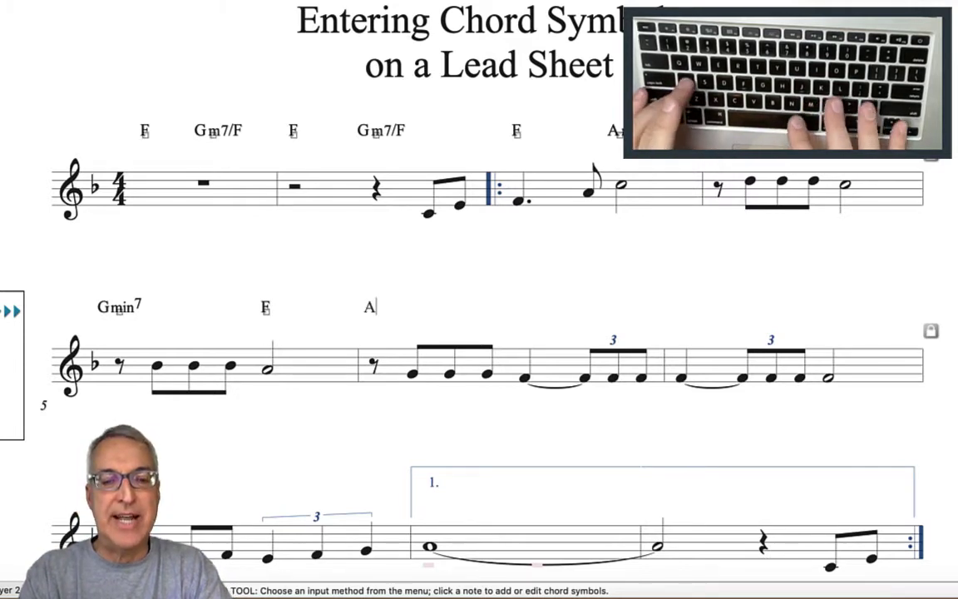
text(A7)
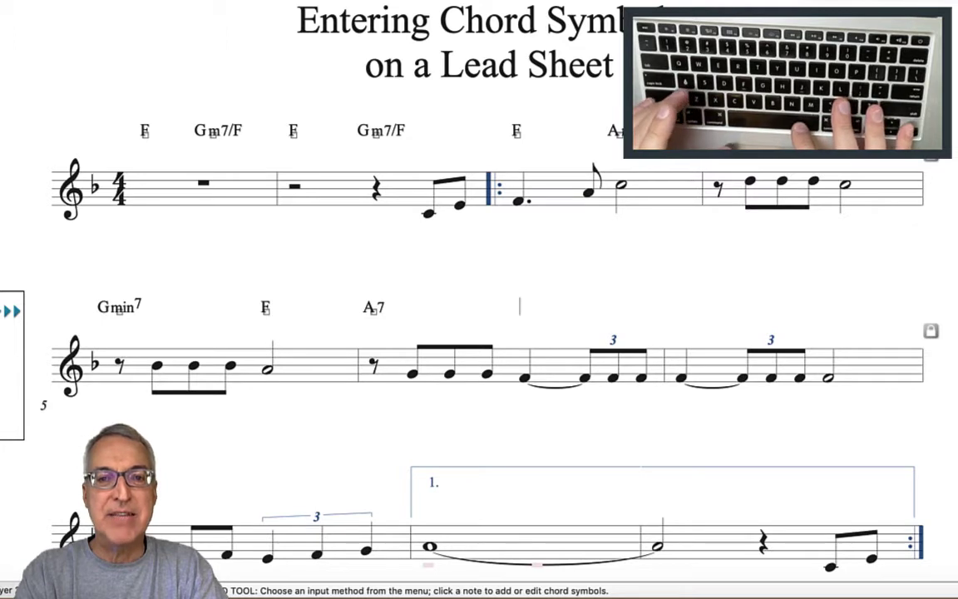
text(Dm)
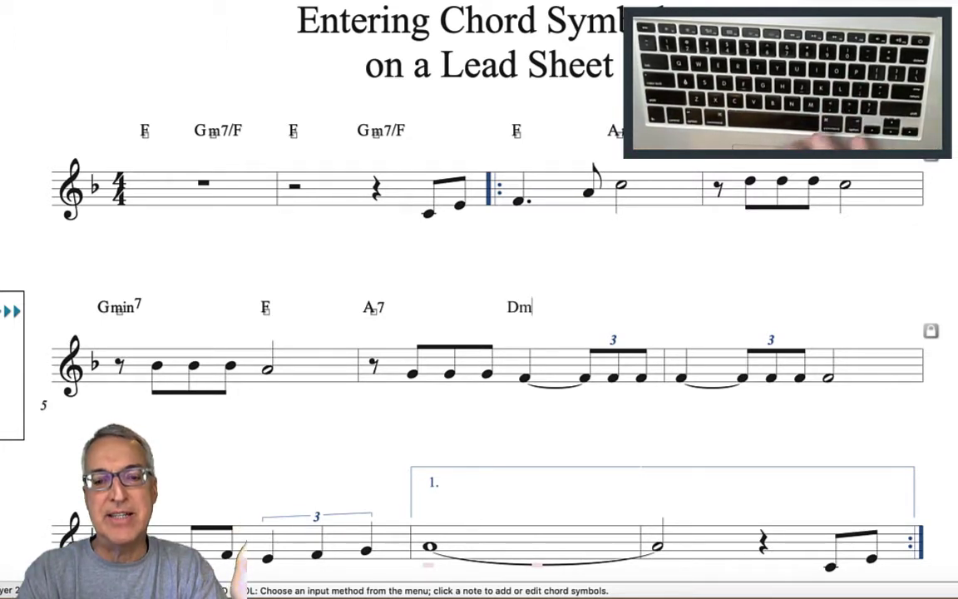
text(in)
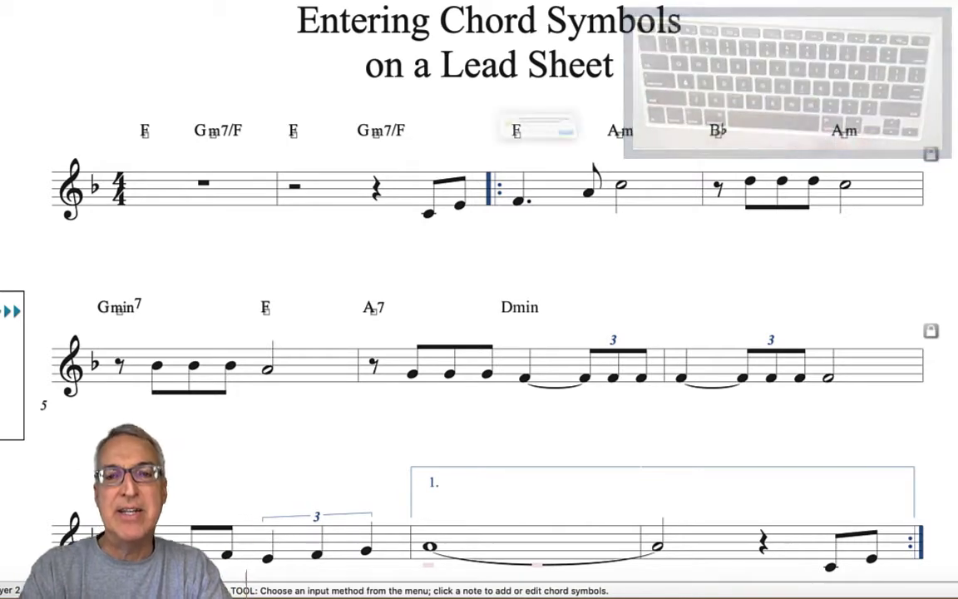
key(Return)
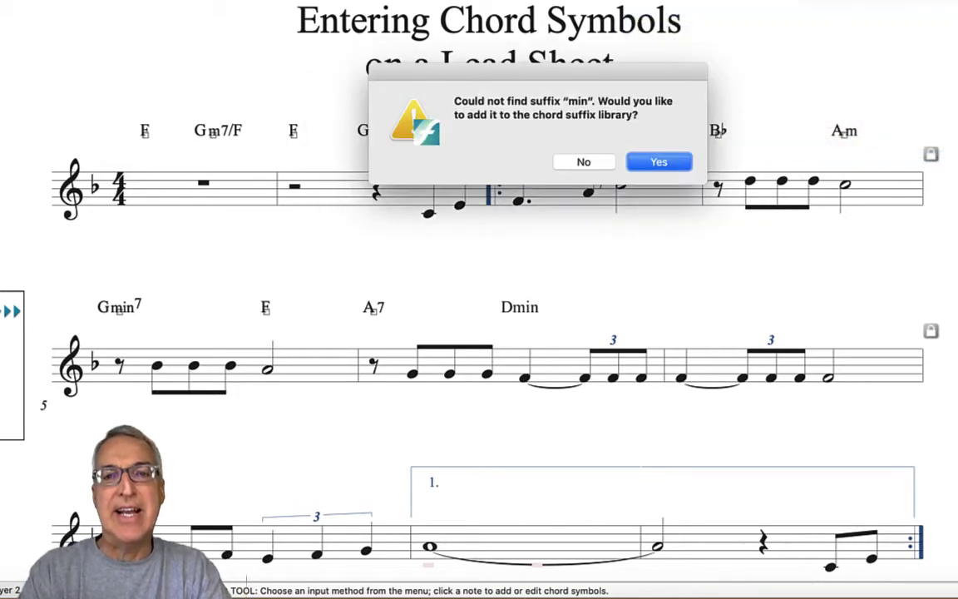
Save the min suffix to the library, then enter a D♭ chord after Dmin
click(657, 162)
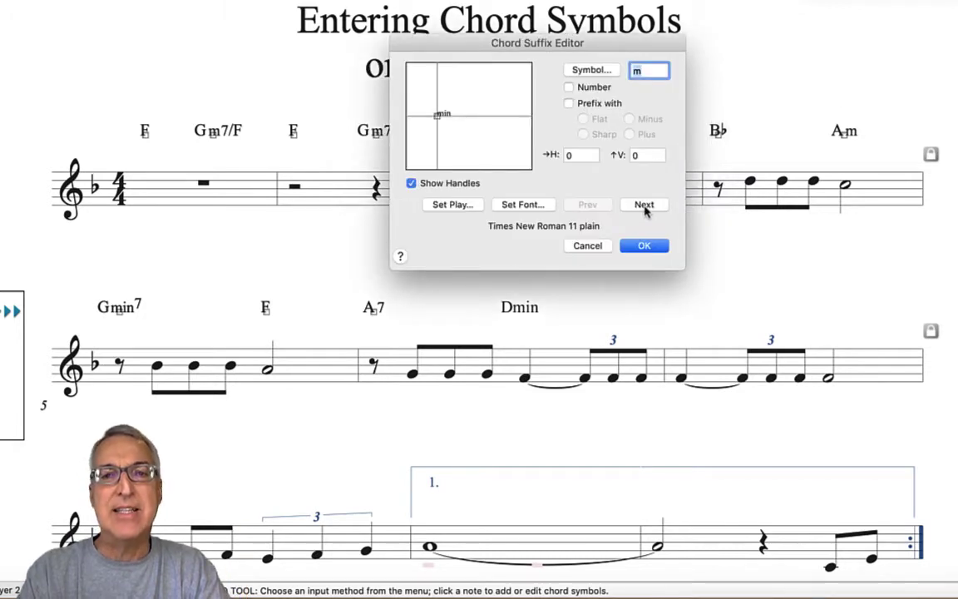
click(645, 205)
click(645, 206)
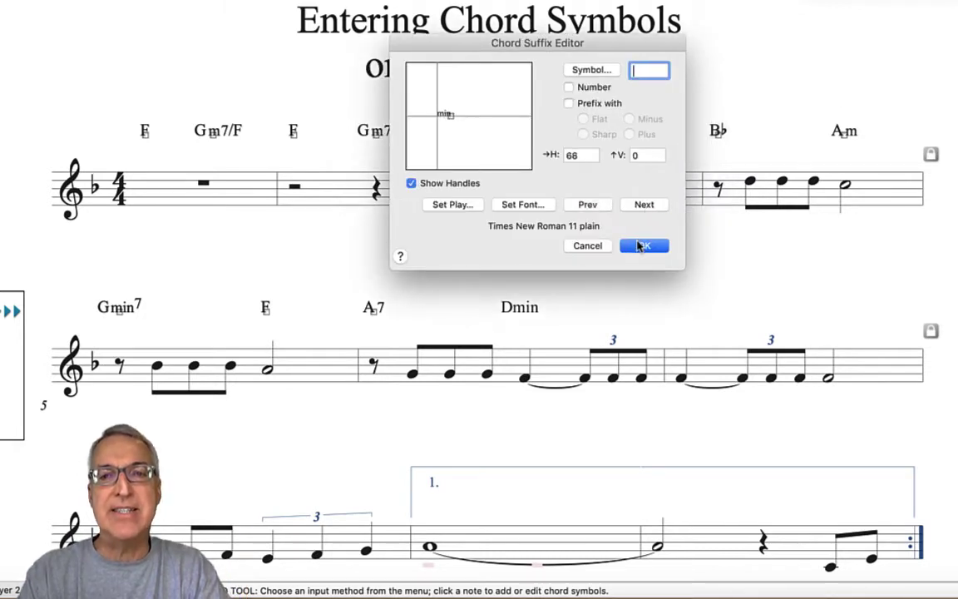
click(642, 244)
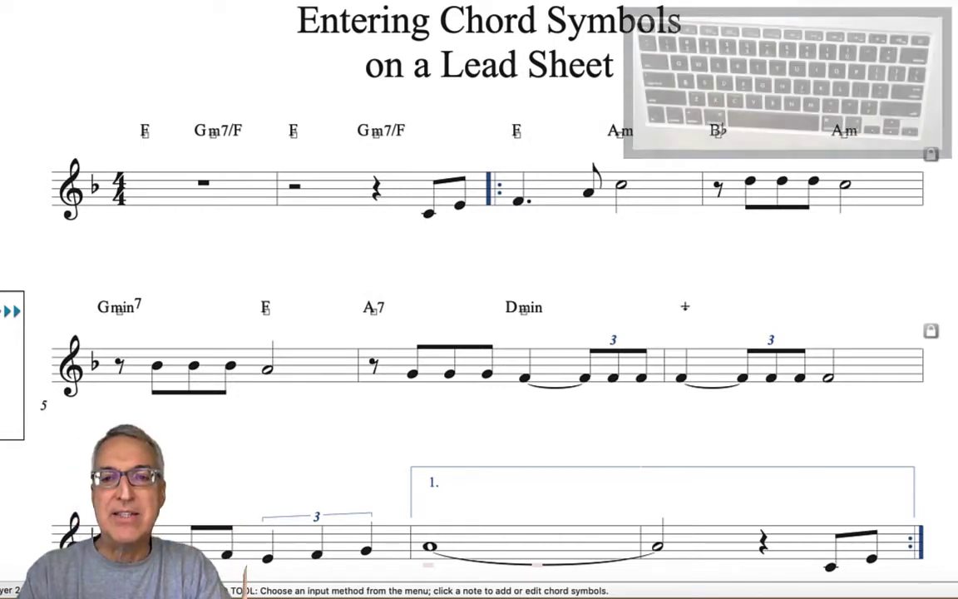
key(space)
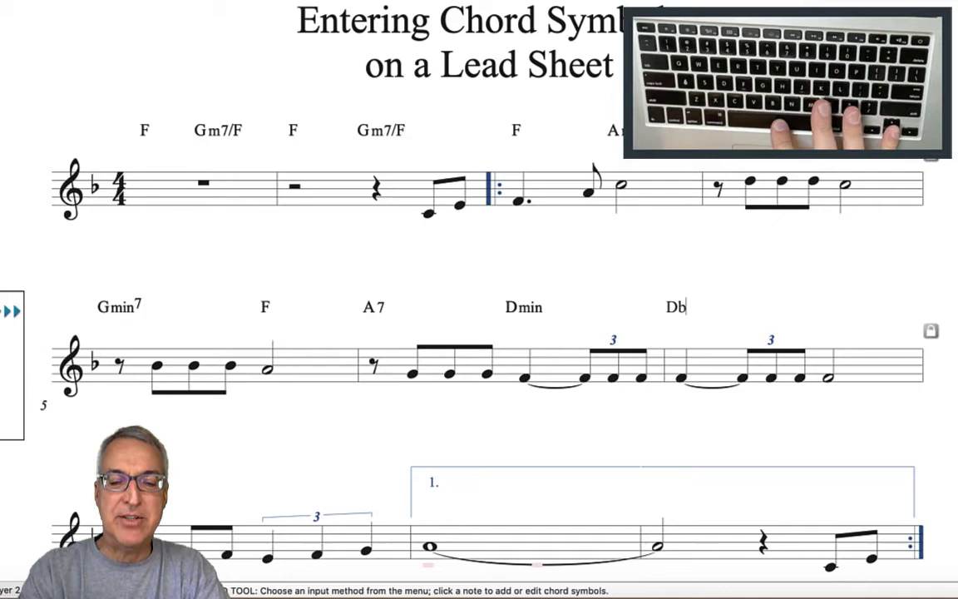
key(Return)
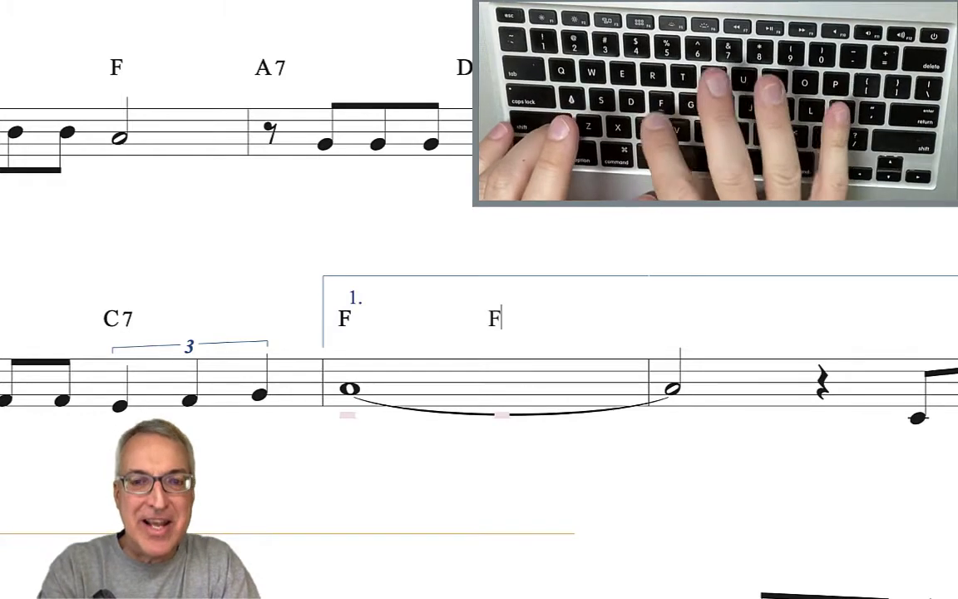
Enter an F chord above the first ending's tied note and call up its suffix list with F:0
text(maj)
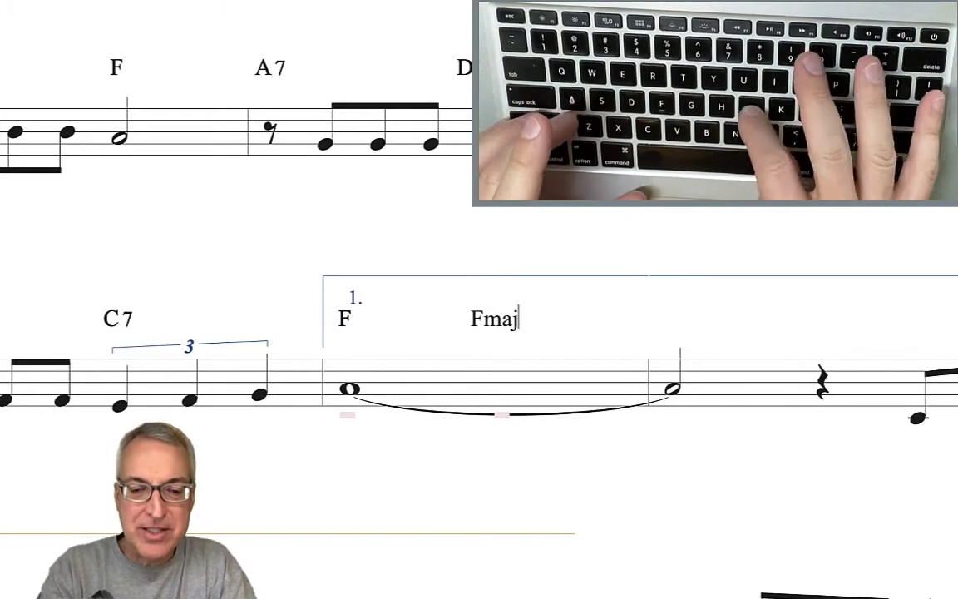
text(7)
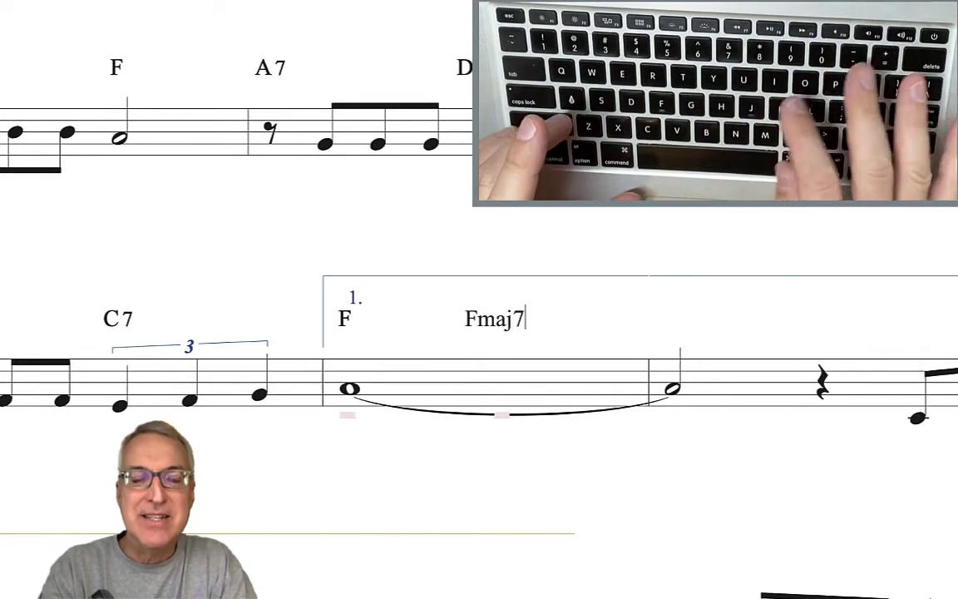
text((#)
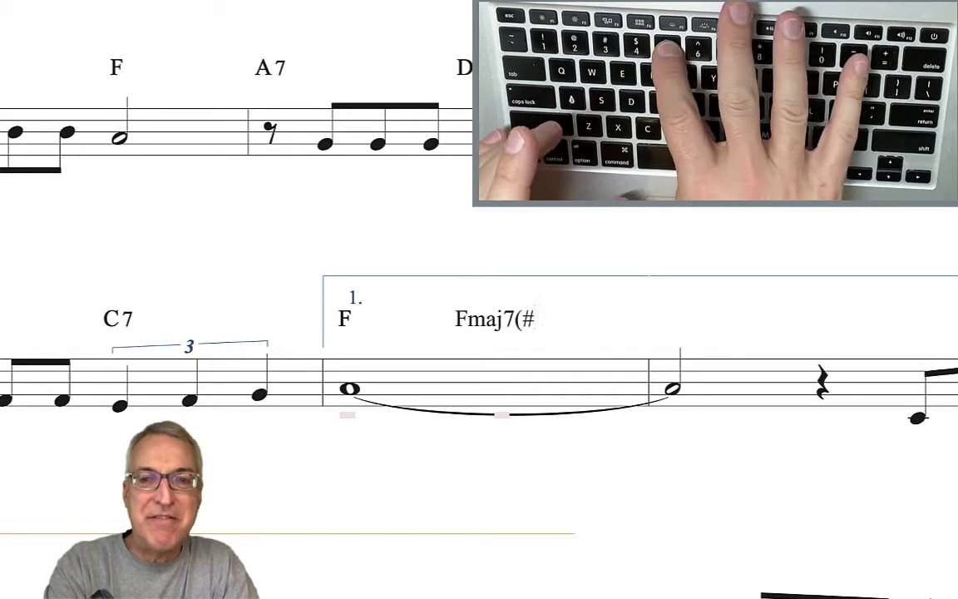
text(5))
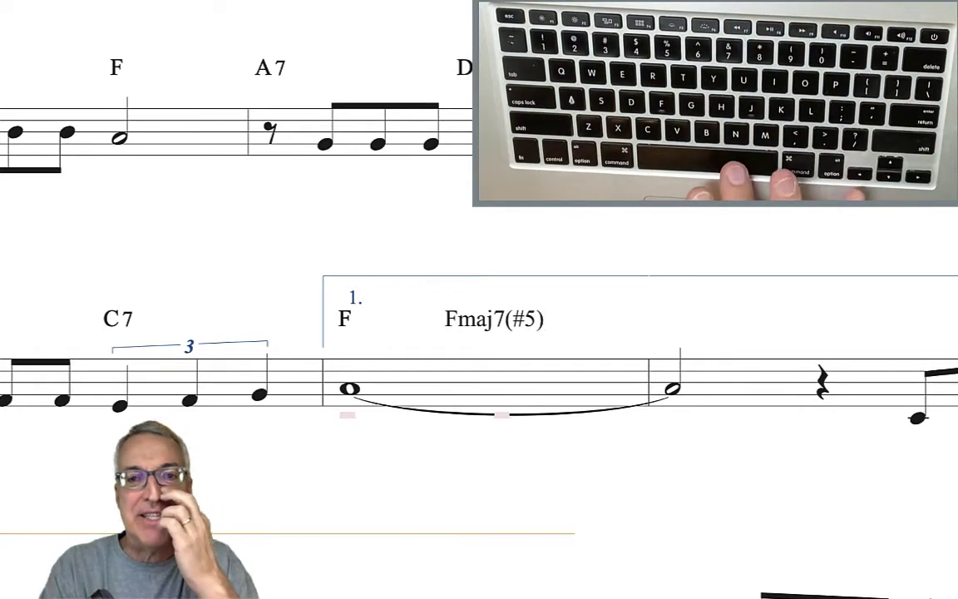
key(Escape)
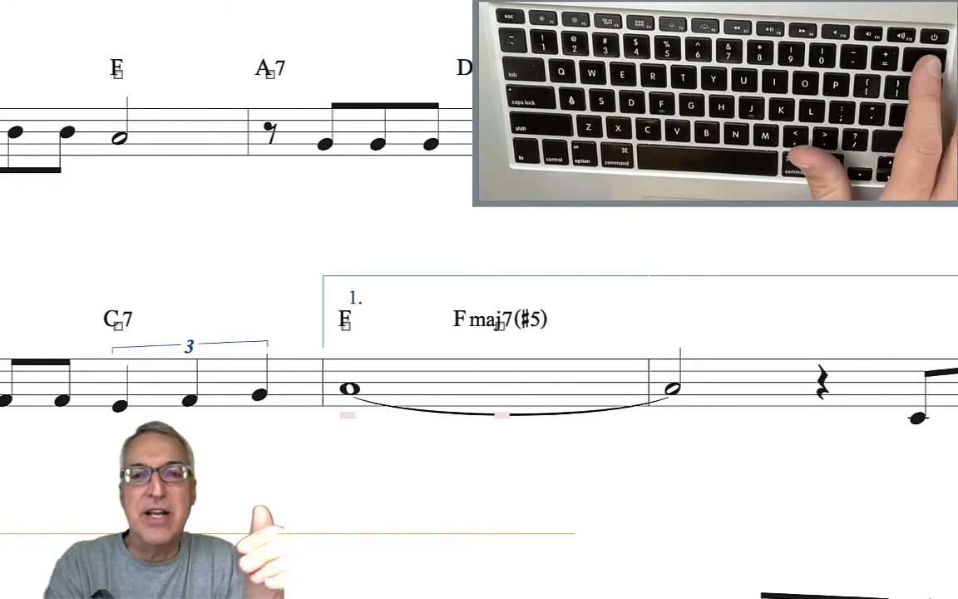
key(Return)
text(F)
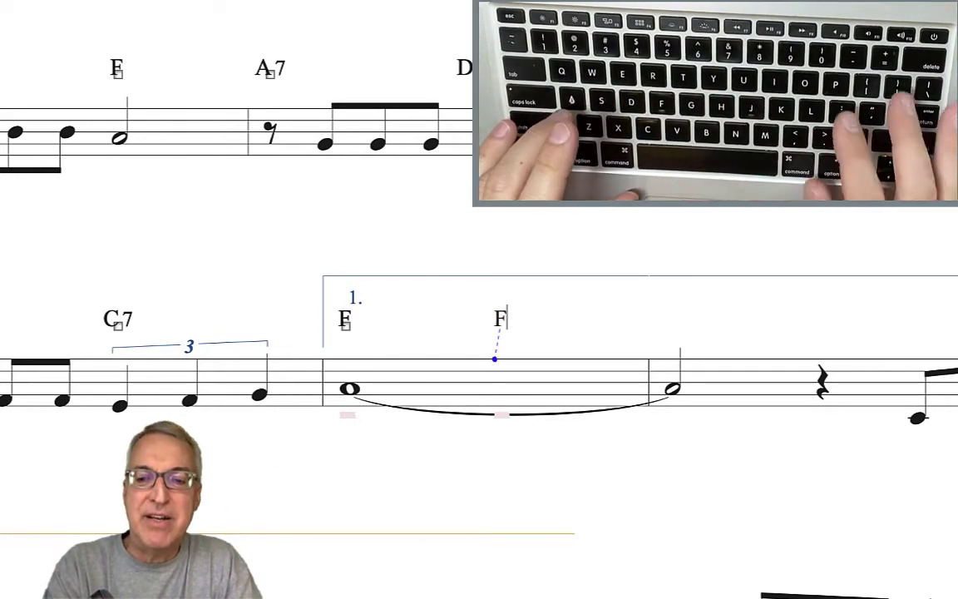
text(:0)
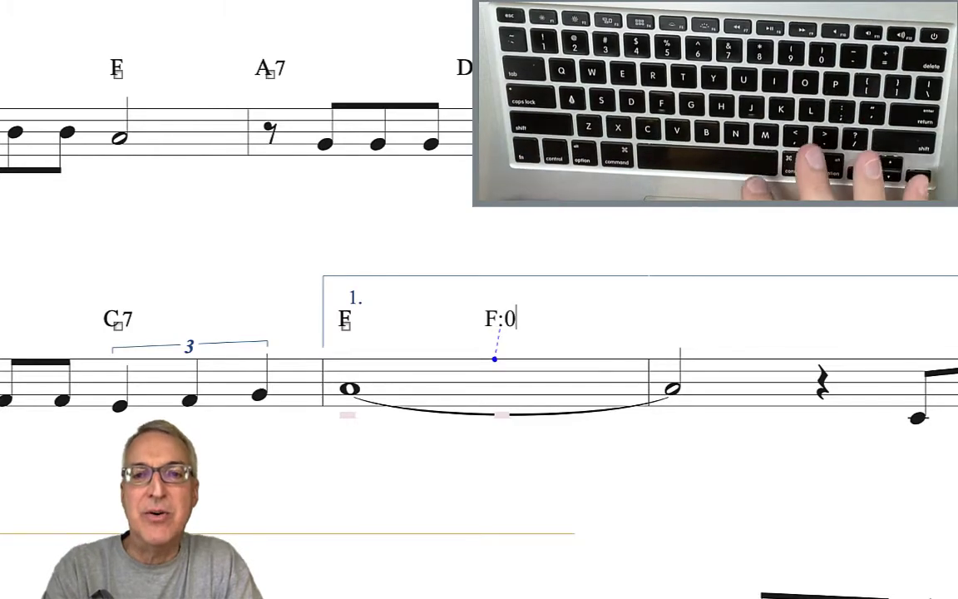
key(Return)
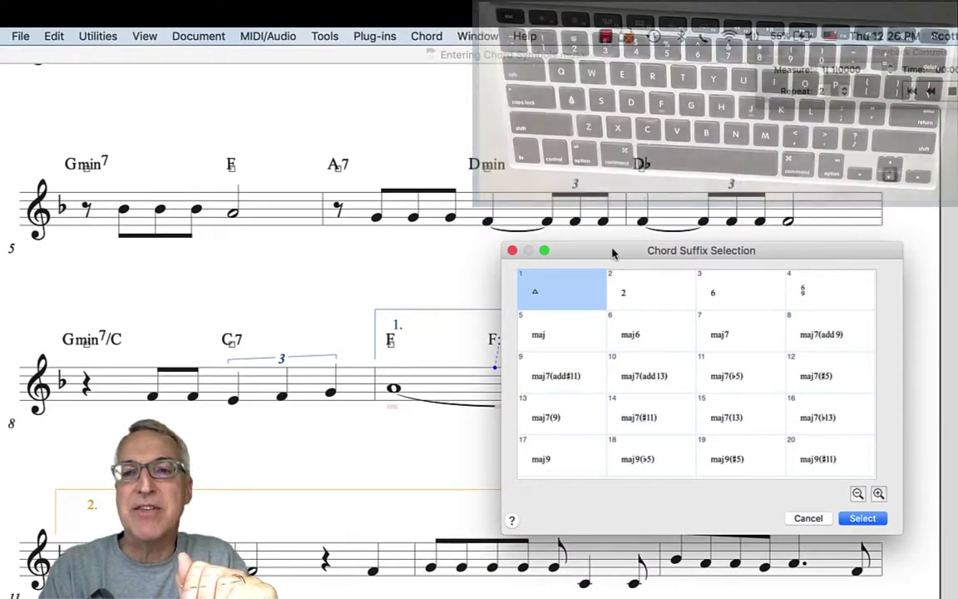
Choose suffix 12, maj7(♯5), in Chord Suffix Selection to make the chord Fmaj7(♯5)
drag(614, 252, 461, 183)
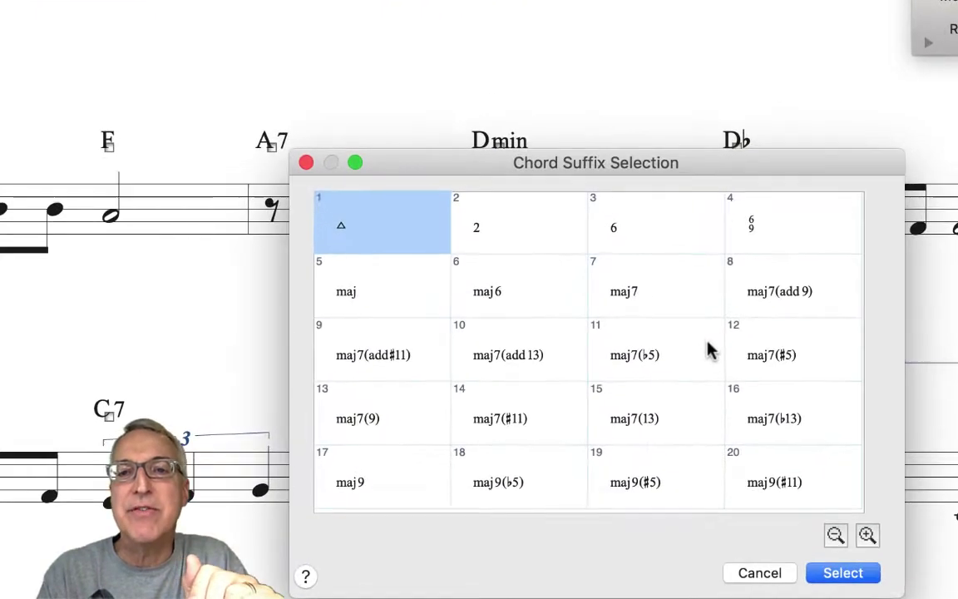
click(681, 312)
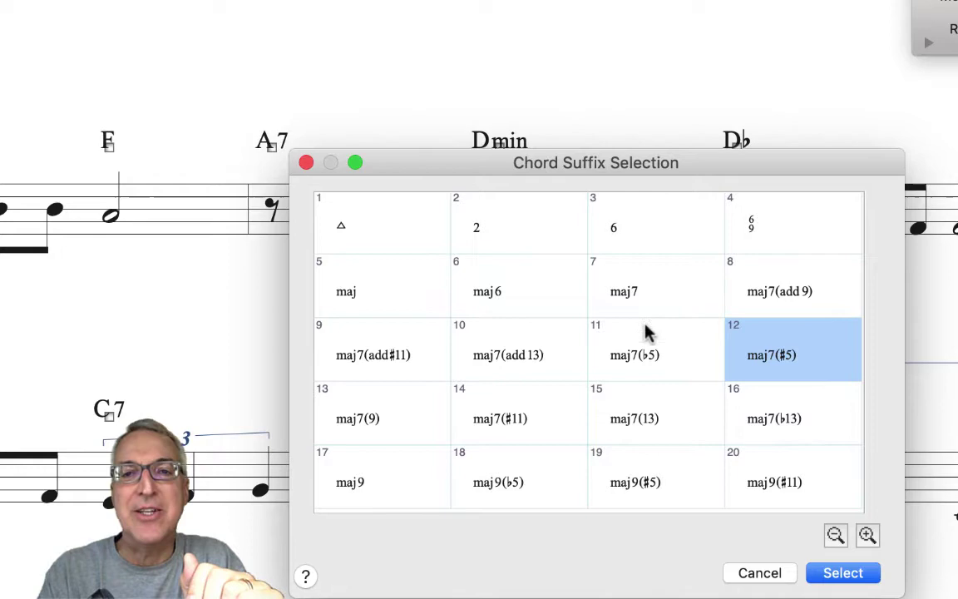
scroll(646, 331, down, 8)
scroll(645, 331, down, 10)
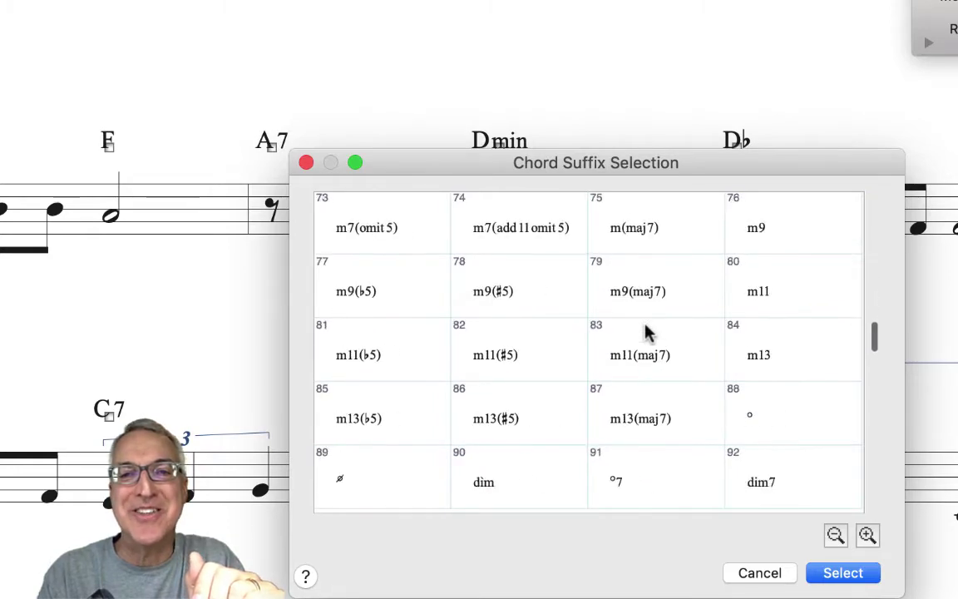
scroll(646, 331, down, 12)
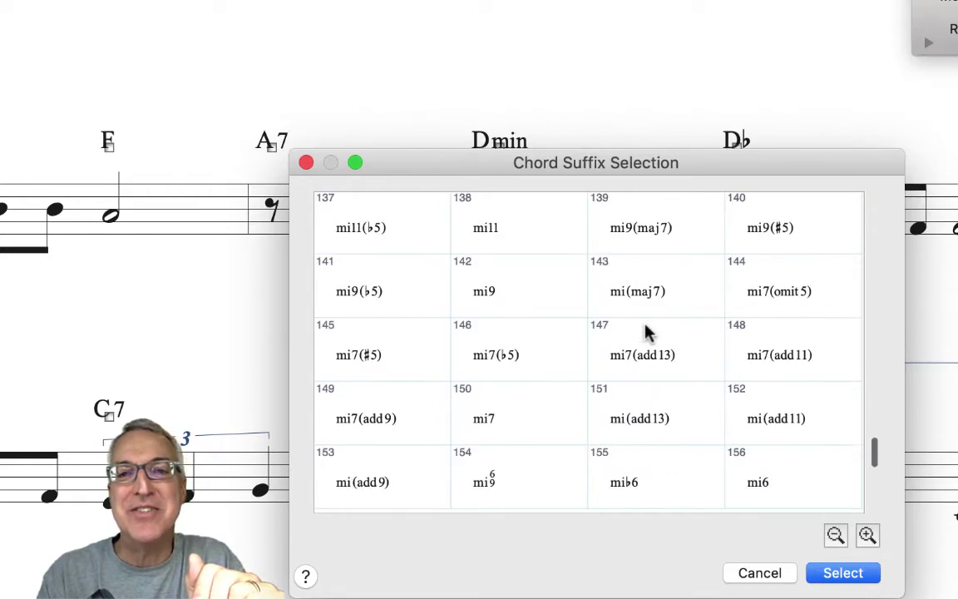
scroll(646, 331, up, 20)
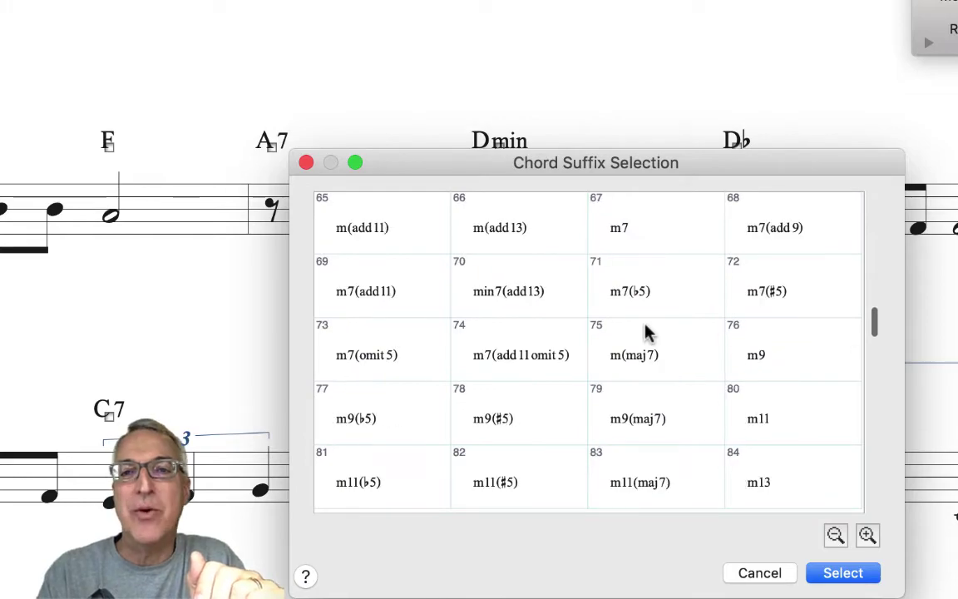
scroll(657, 339, up, 1)
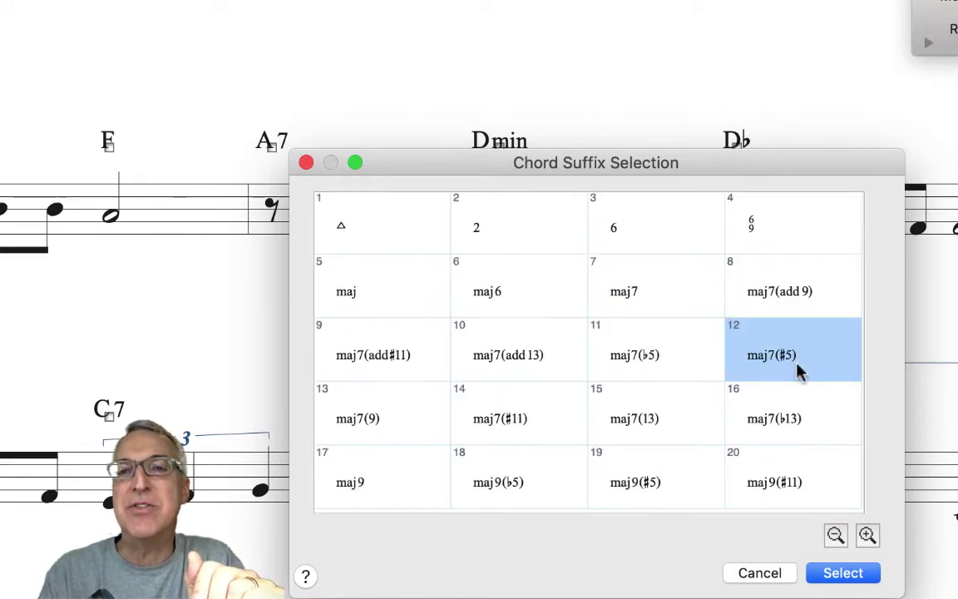
click(843, 573)
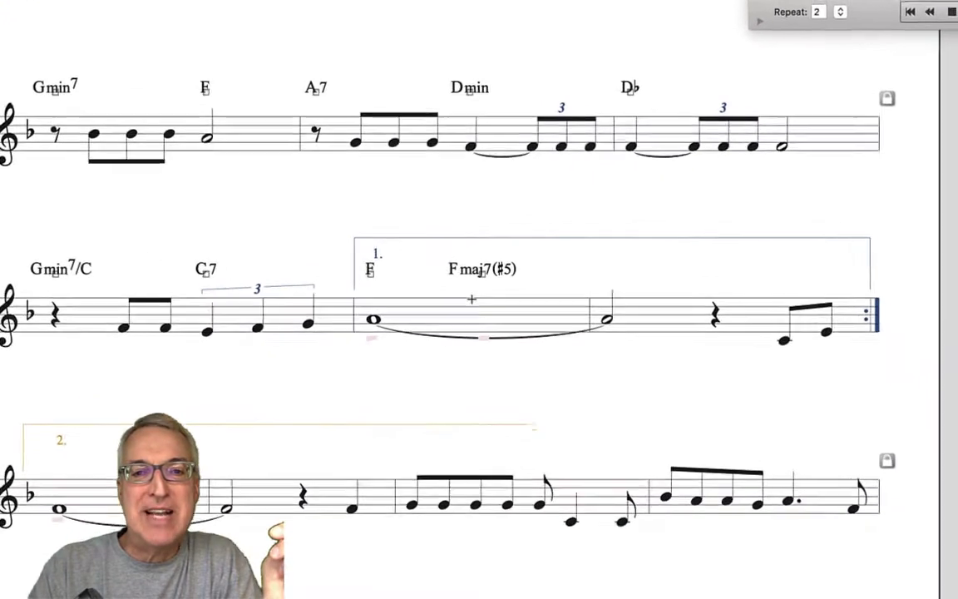
Enter F#:0 above the tied quarter note in the next system to call up its suffix list
scroll(472, 299, down, 5)
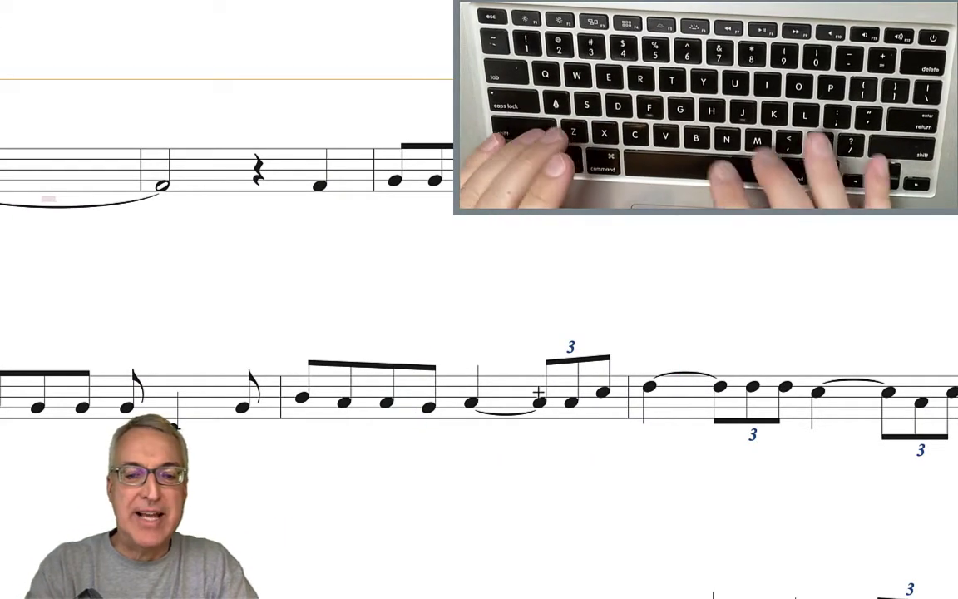
key(ctrl+k)
text(F#)
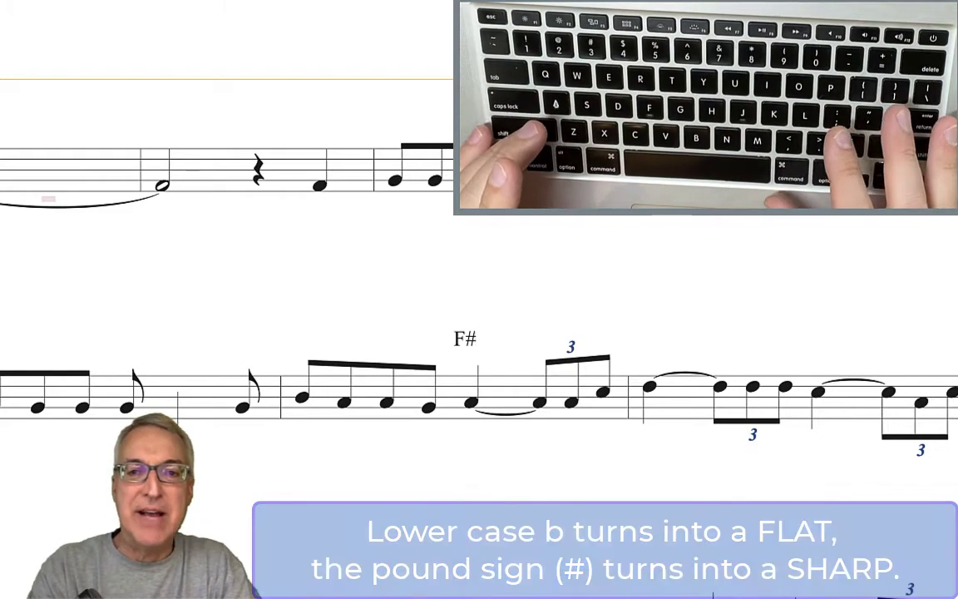
text(:0)
key(space)
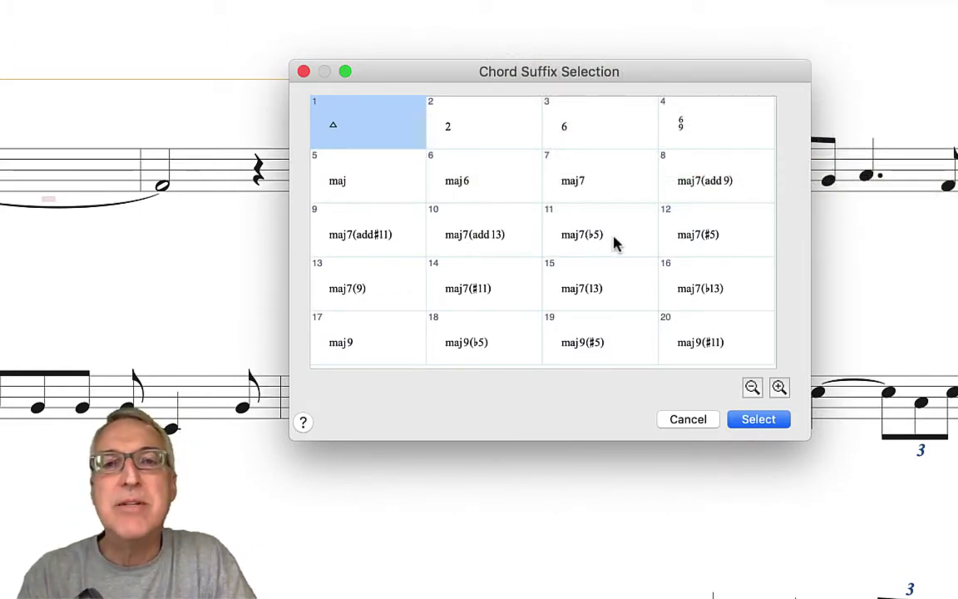
Choose suffix 92, dim7, for the F# chord to make it F♯dim7
scroll(614, 243, down, 9)
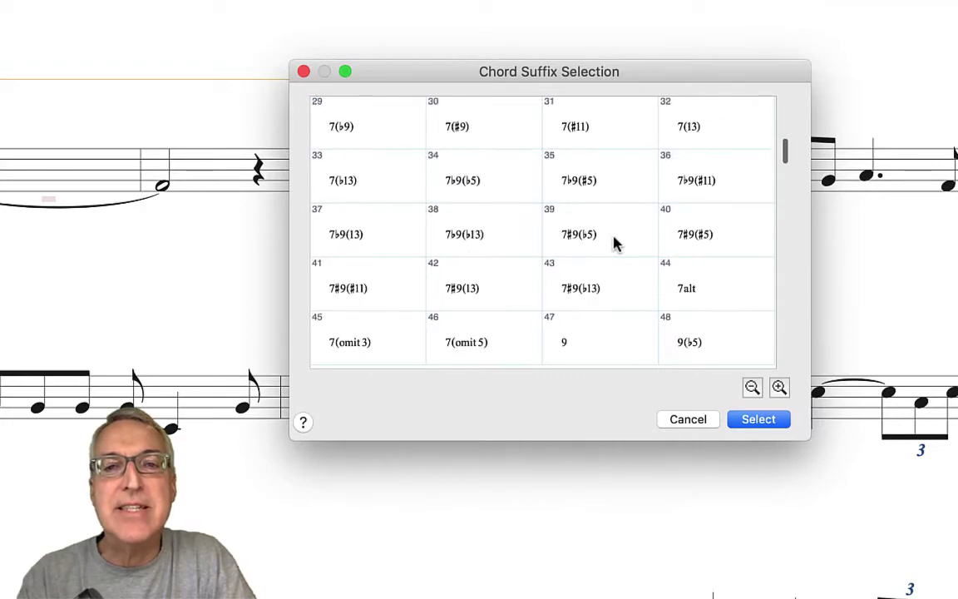
scroll(614, 242, down, 11)
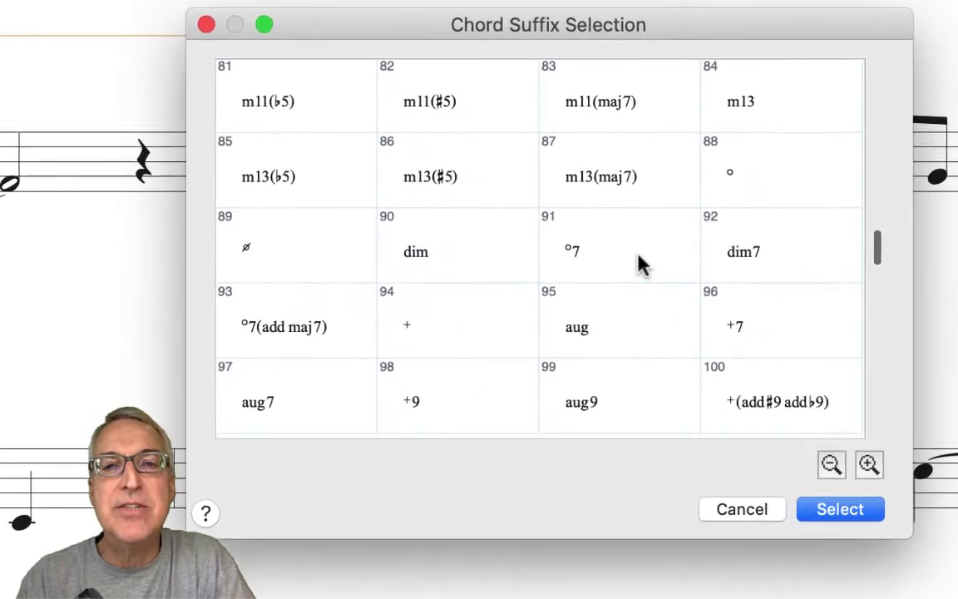
click(613, 262)
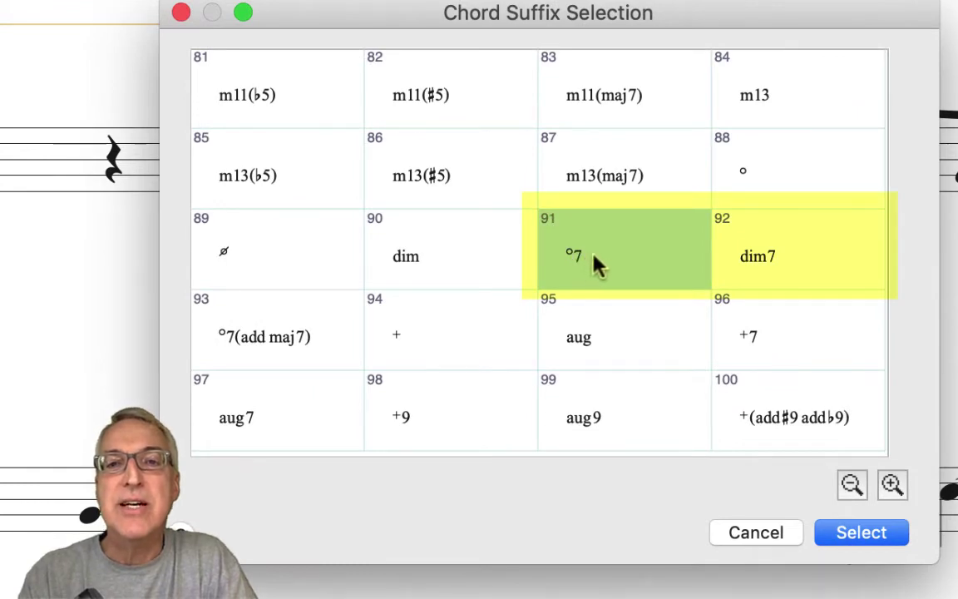
click(782, 262)
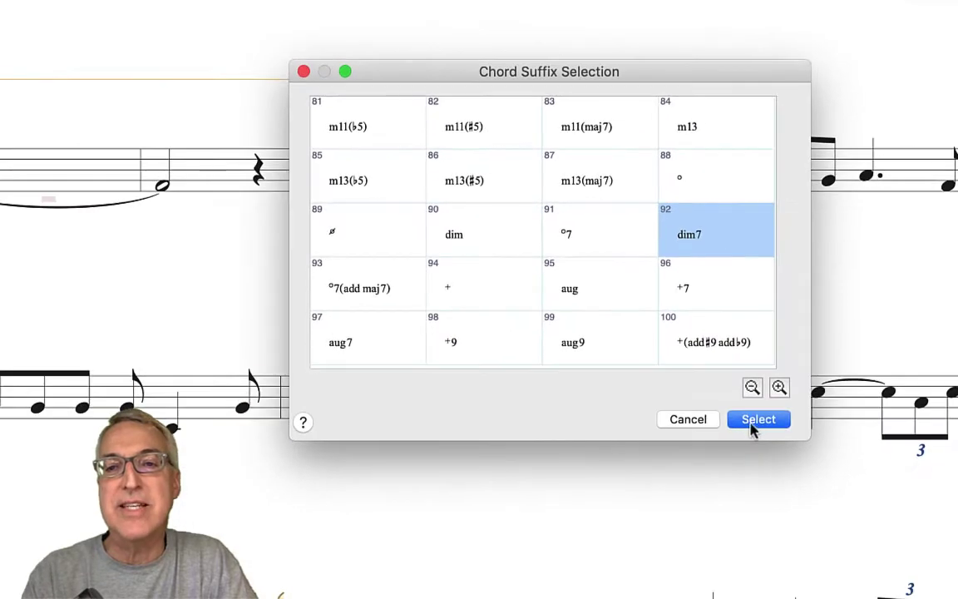
click(753, 424)
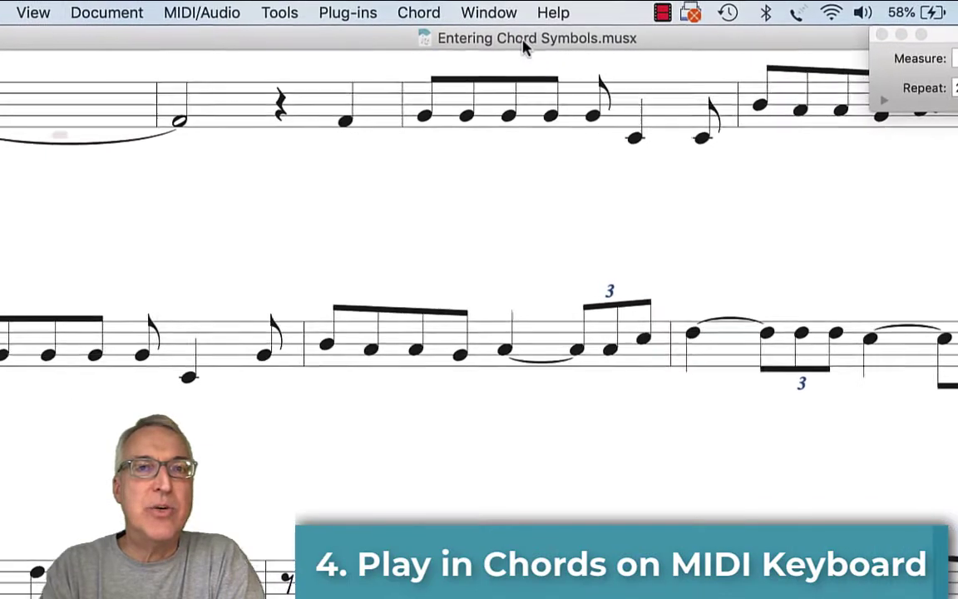
Enable Allow MIDI Input, play measure 18 chords on the keyboard and delete the wrong Dm
click(434, 13)
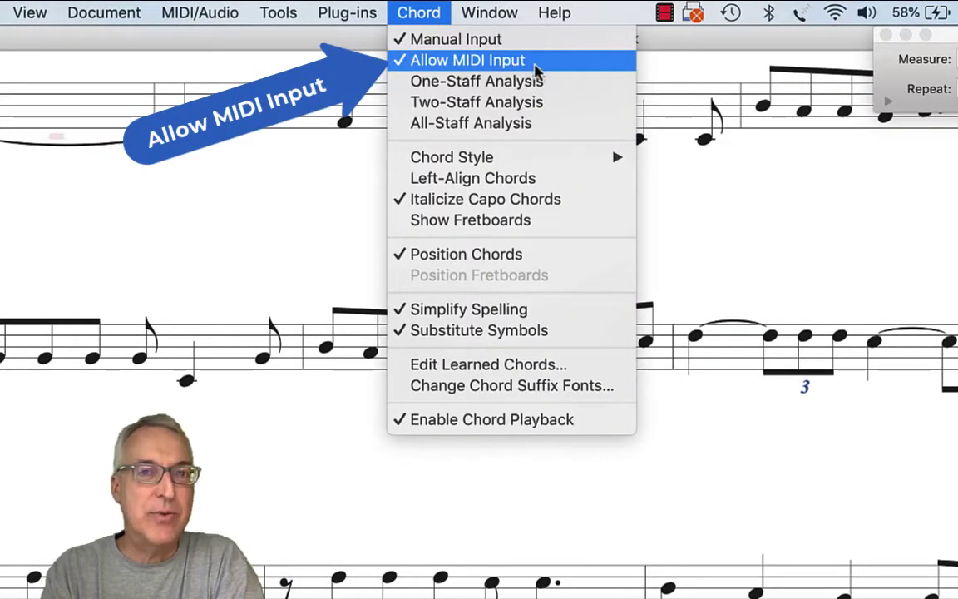
click(535, 69)
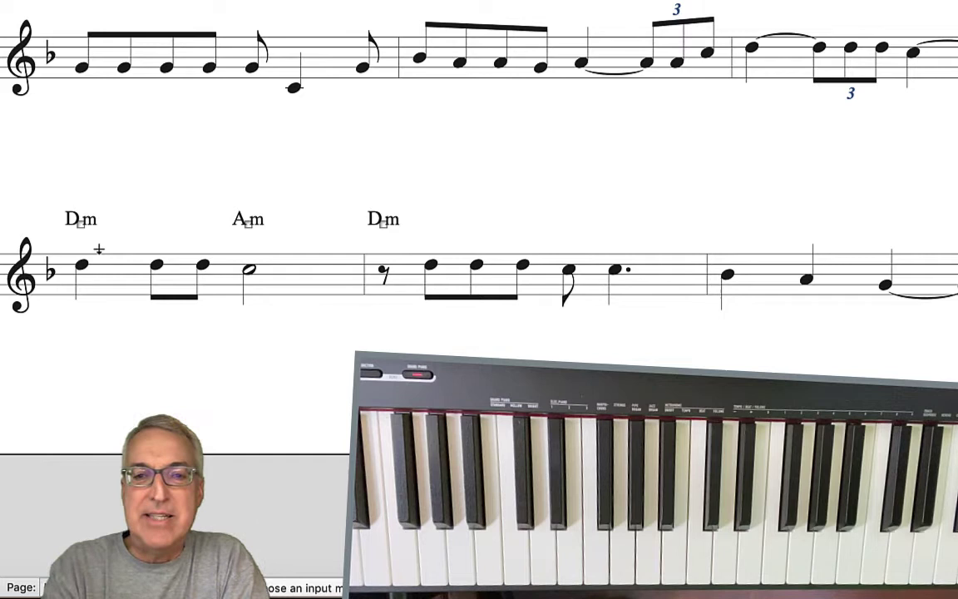
key(Escape)
key(Delete)
key(n)
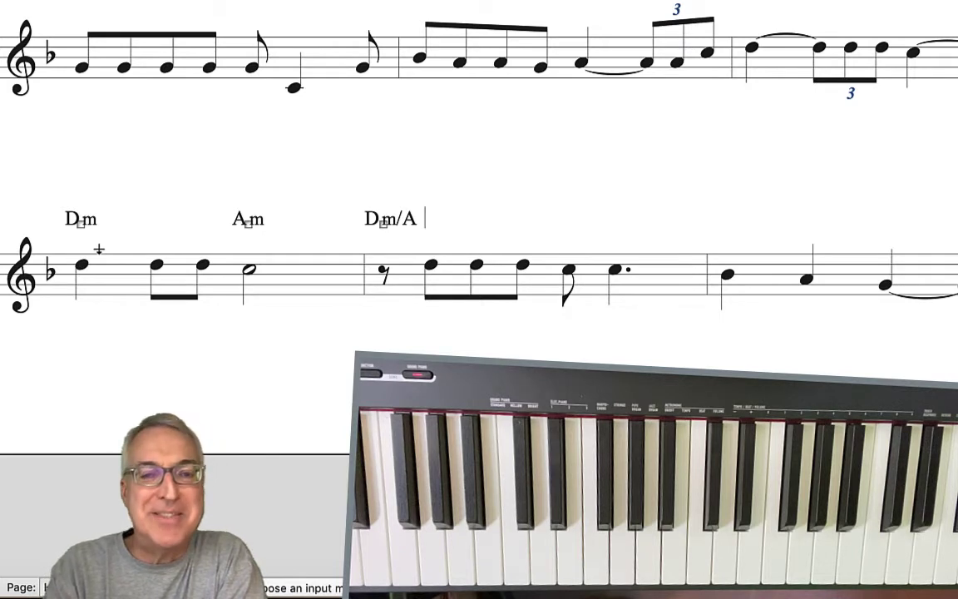
Remove the unwanted Dm/A chord and type D7 over the rest opening measure 19
key(ctrl+a)
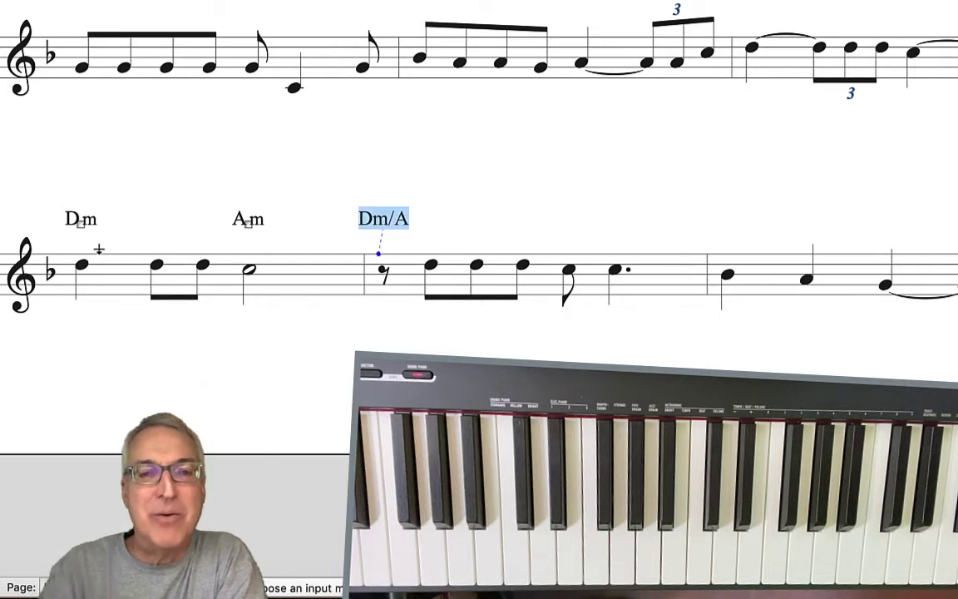
key(BackSpace)
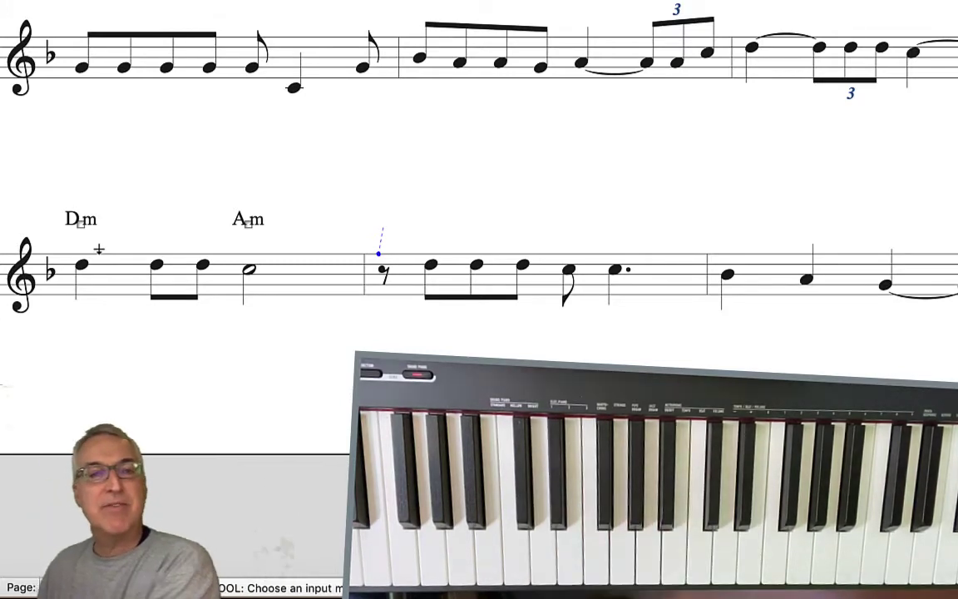
text(D7)
key(Escape)
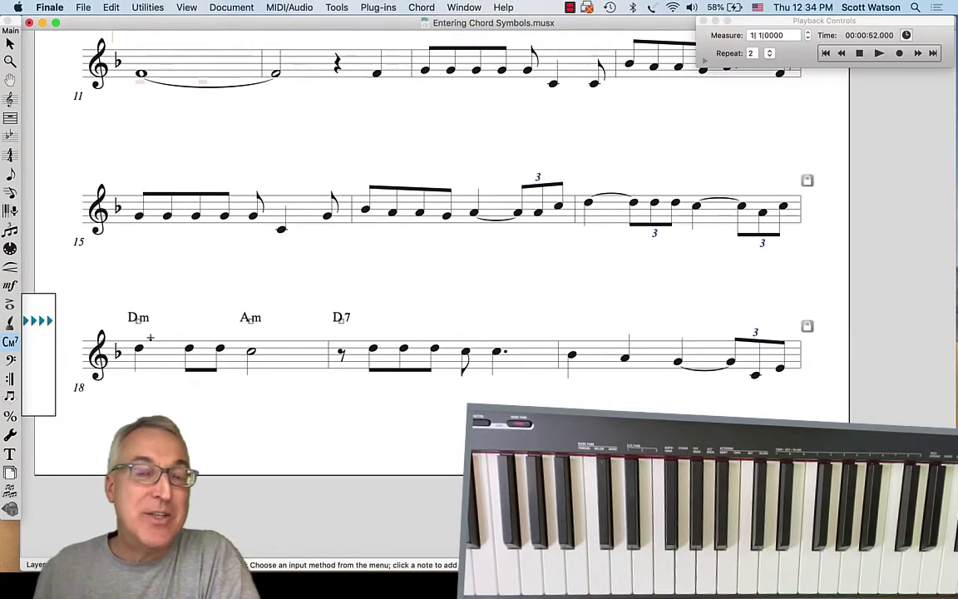
click(368, 316)
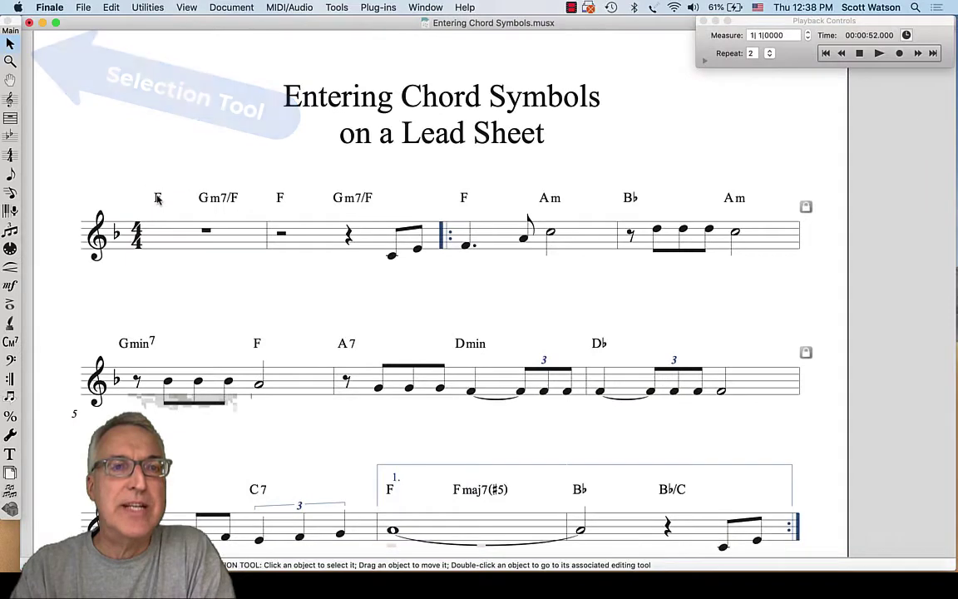
Nudge the first F chord symbol slightly lower and return to the Chord tool
drag(306, 347, 308, 331)
mouse_move(157, 185)
mouse_down()
mouse_move(157, 166)
mouse_move(157, 201)
mouse_up()
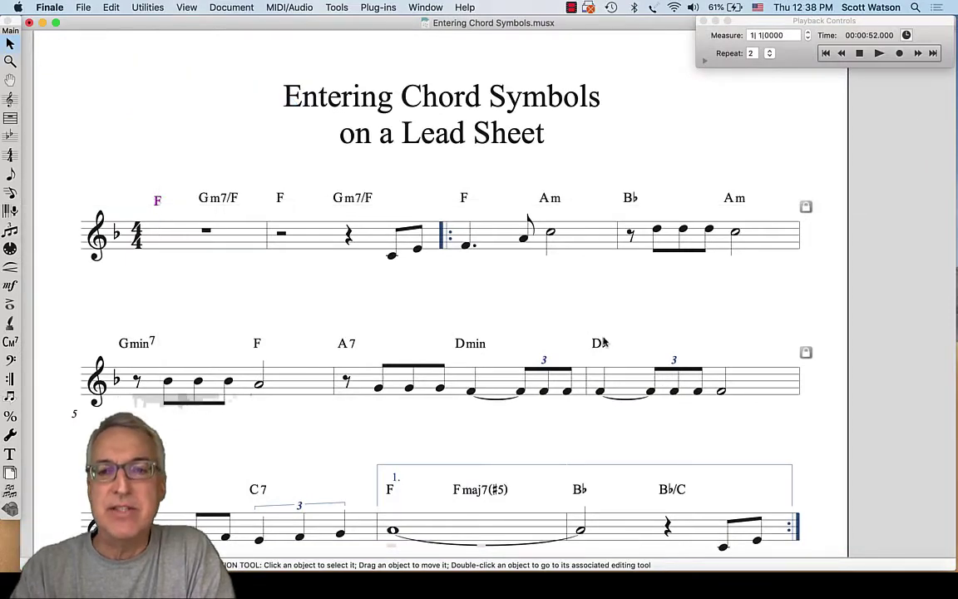
click(10, 341)
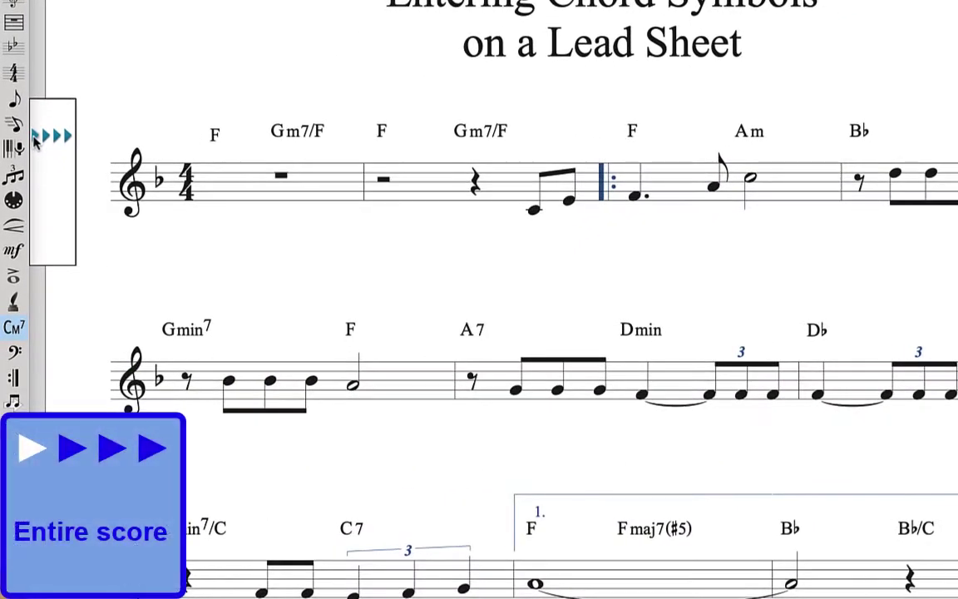
Raise the chord baseline using the positioning triangles for the score, staff and system
mouse_move(34, 138)
mouse_down()
mouse_move(37, 121)
mouse_move(38, 141)
mouse_up()
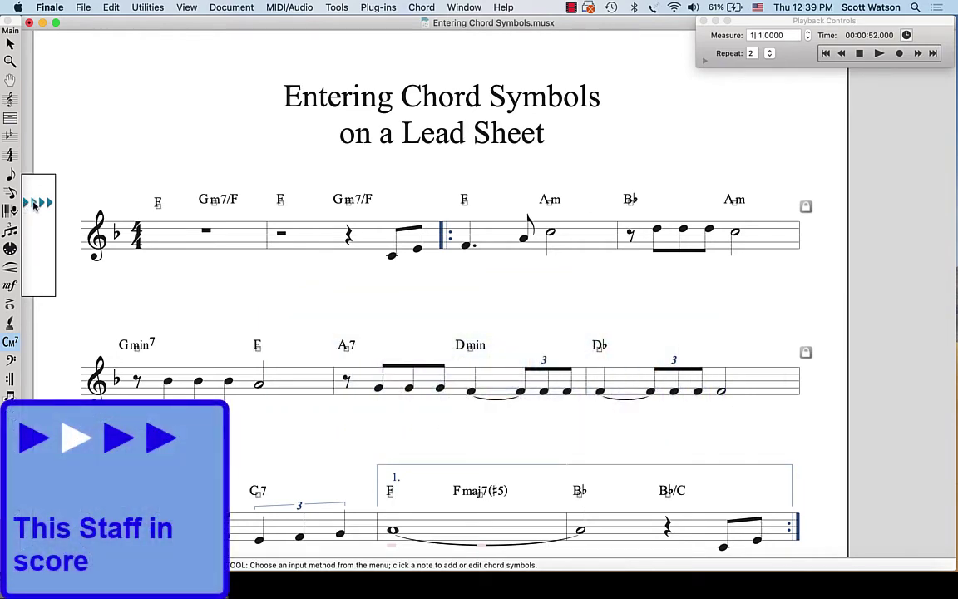
mouse_move(33, 207)
mouse_down()
mouse_move(33, 194)
mouse_move(34, 207)
mouse_up()
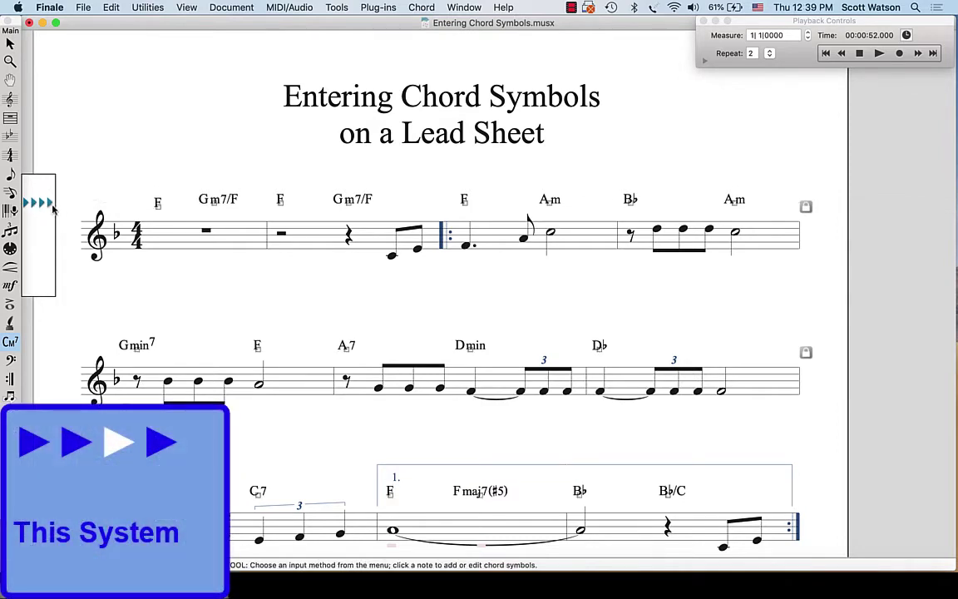
mouse_move(43, 208)
mouse_down()
mouse_move(44, 181)
mouse_move(41, 206)
mouse_up()
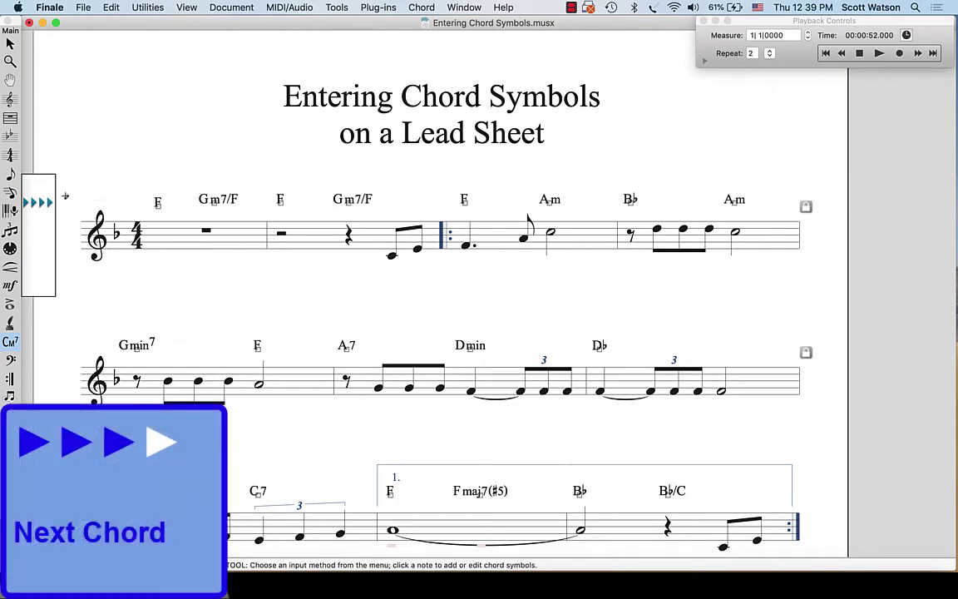
Set the height for the next chord and enter a G chord there
scroll(409, 243, down, 5)
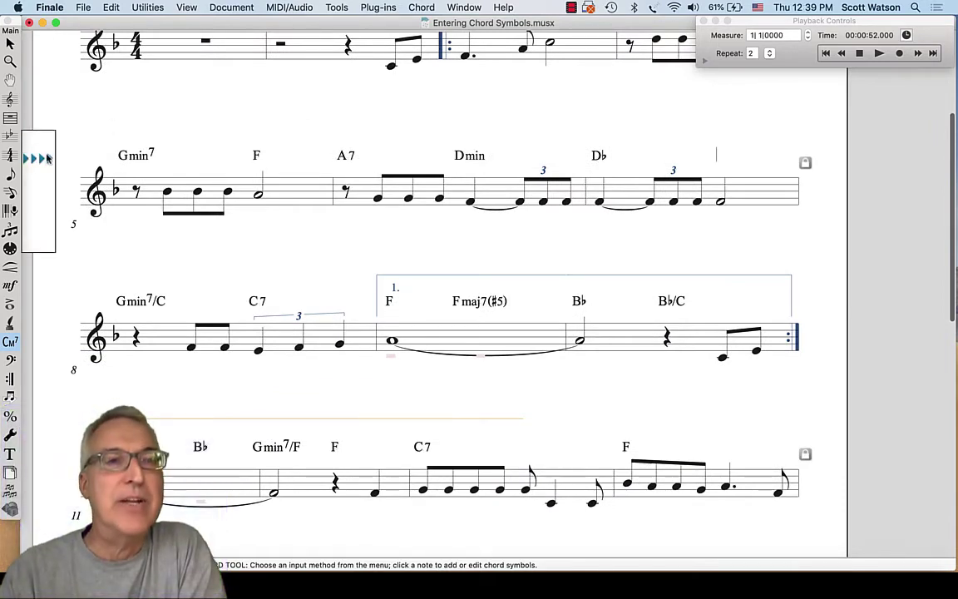
drag(49, 160, 49, 169)
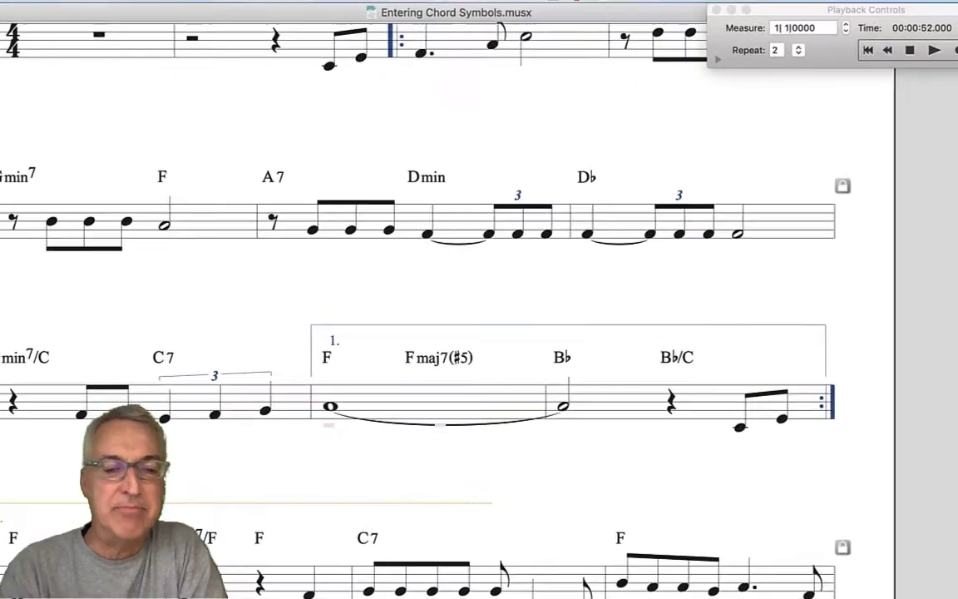
text(G)
key(Escape)
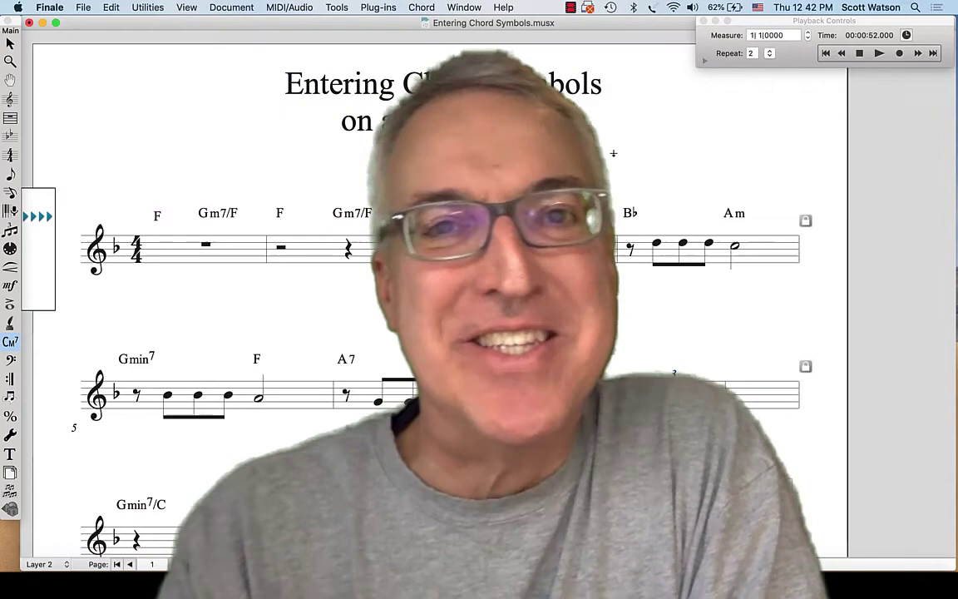
Turn on Chord > Show Fretboards to display guitar diagrams under every chord symbol
click(421, 7)
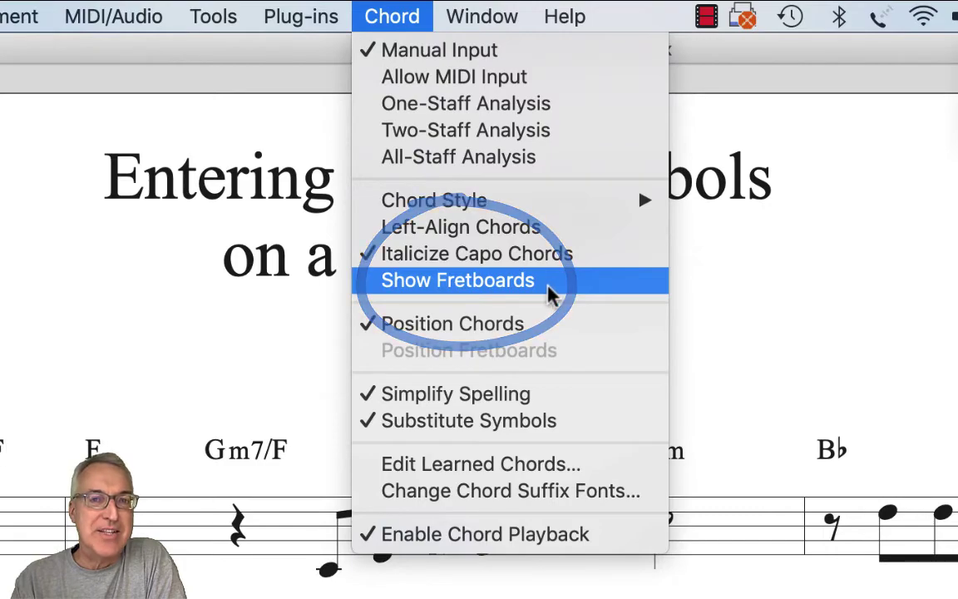
click(553, 291)
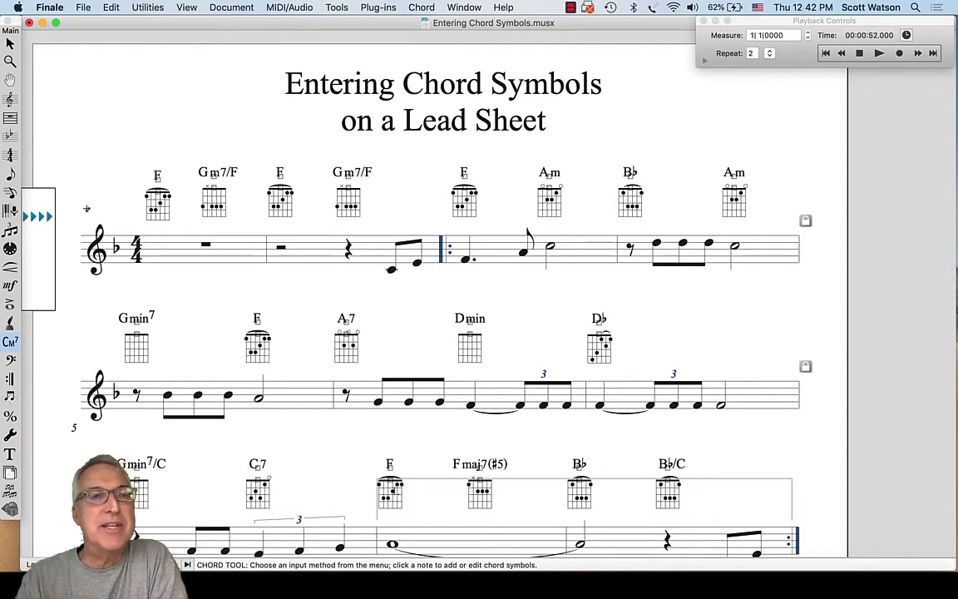
scroll(437, 389, down, 3)
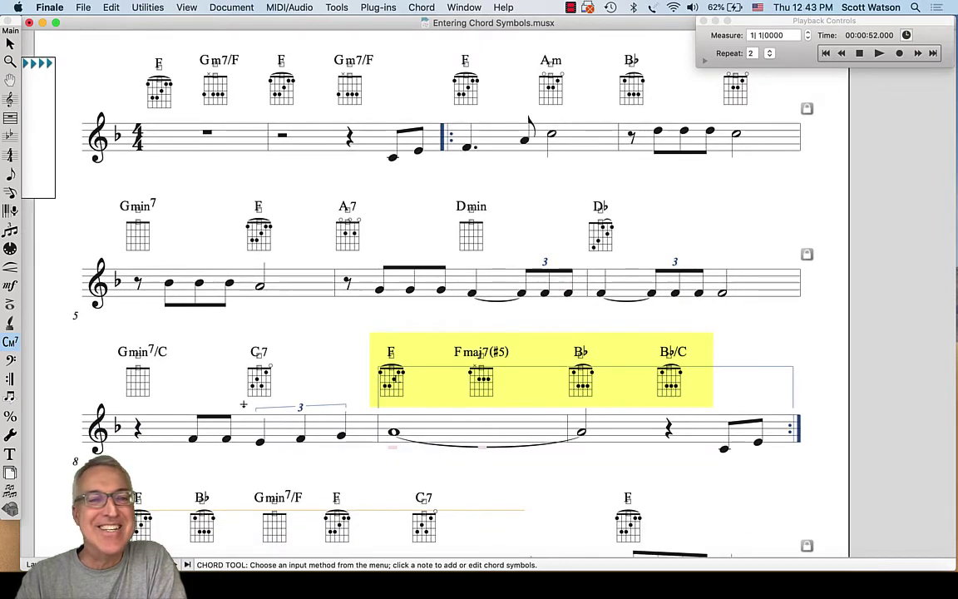
Nudge the first-ending F, Fmaj7(#5), B♭ and B♭/C fretboard diagrams into better positions
click(153, 433)
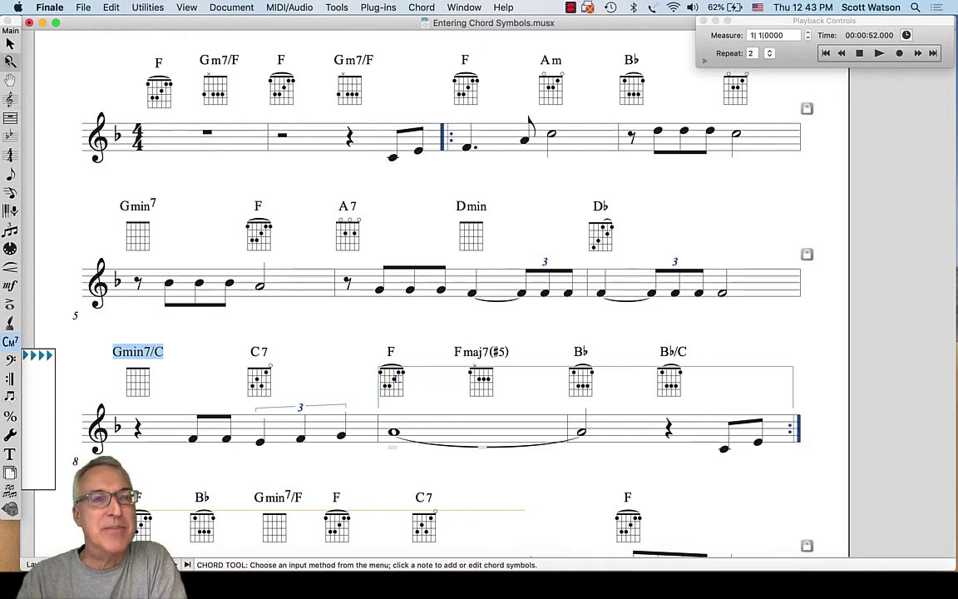
key(Escape)
key(Escape)
drag(391, 381, 417, 391)
drag(481, 385, 489, 380)
drag(575, 394, 577, 403)
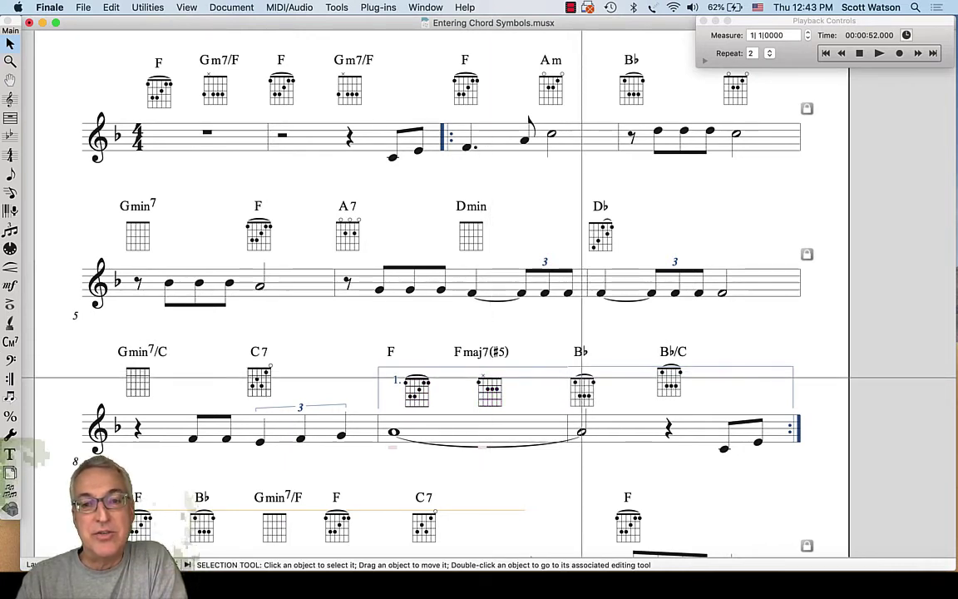
drag(661, 392, 668, 381)
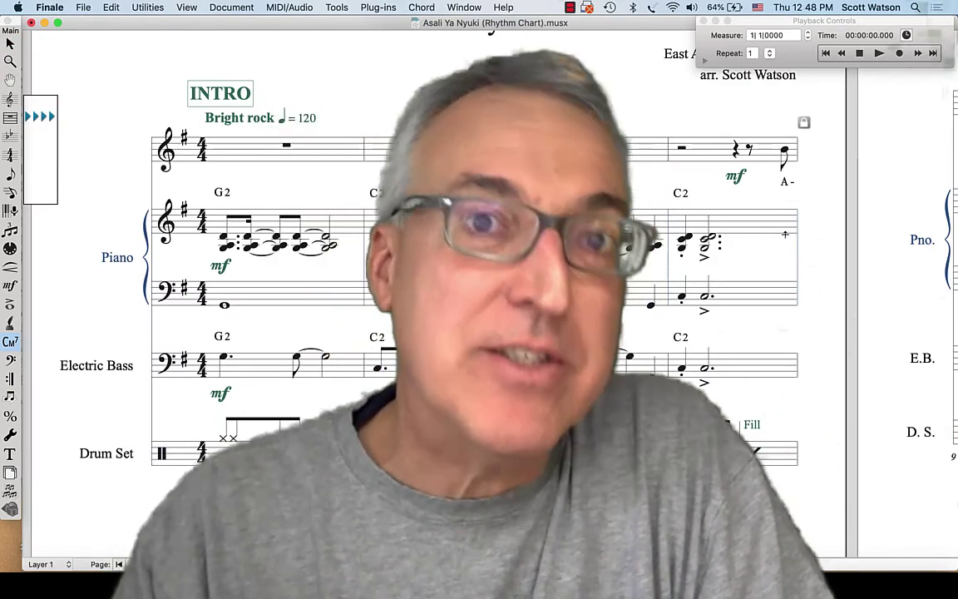
Play the Asali Ya Nyuki rhythm chart from the start with chord sounds, then stop
click(422, 8)
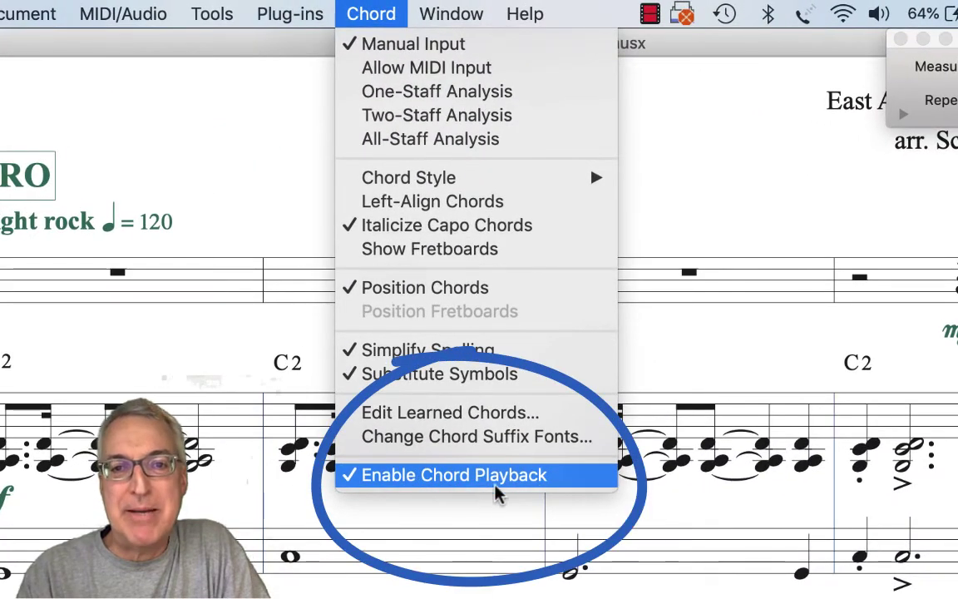
click(657, 229)
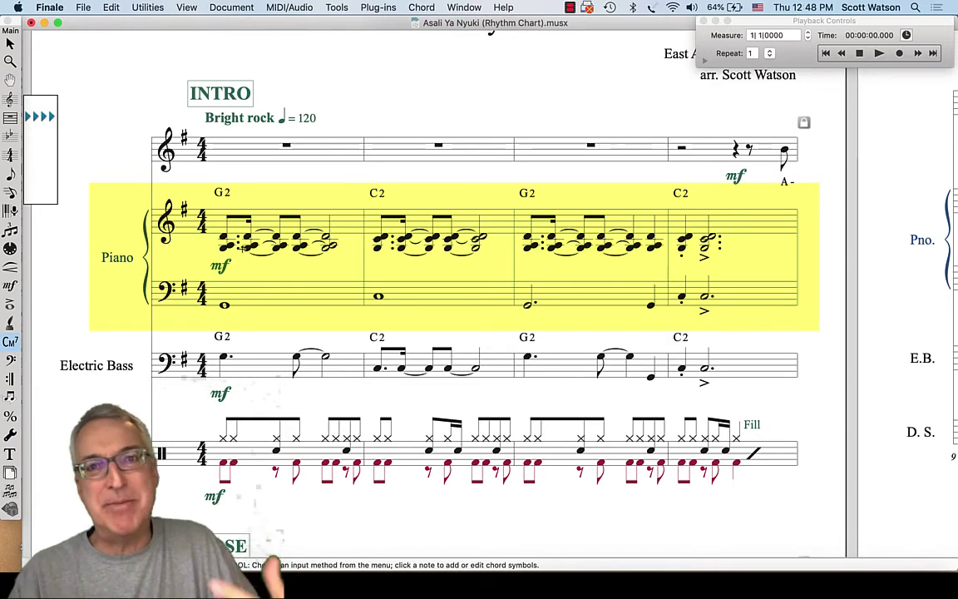
click(860, 53)
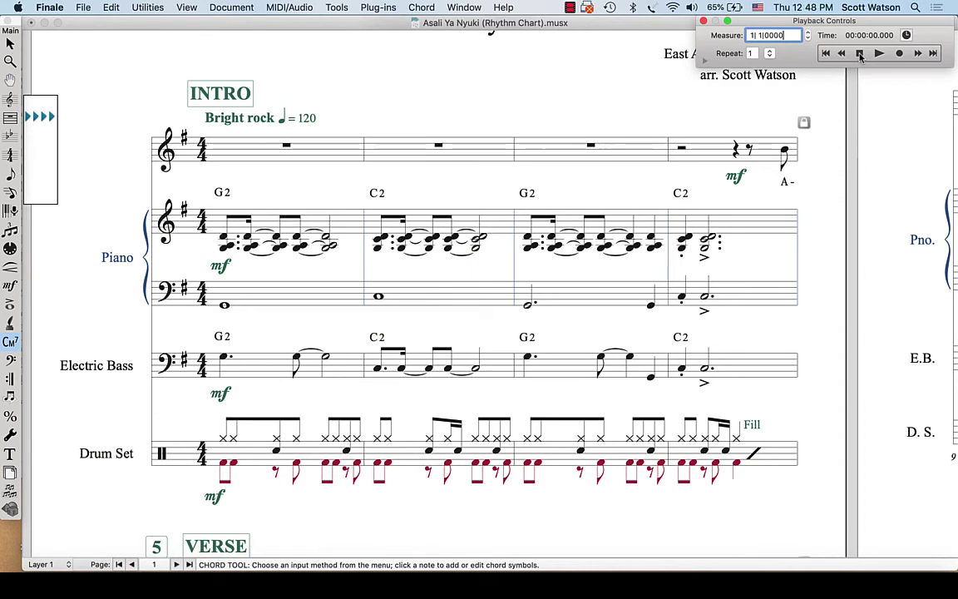
click(878, 53)
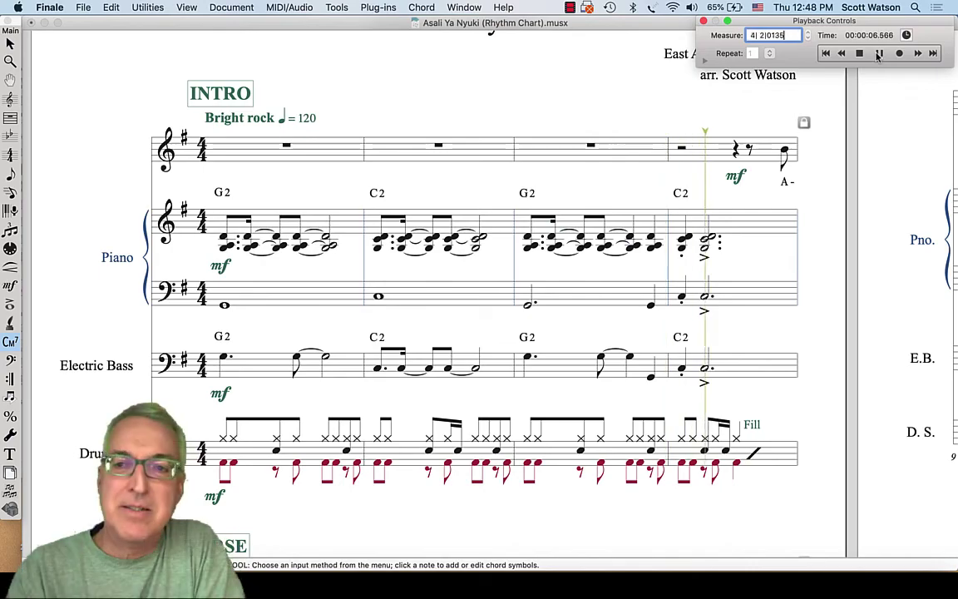
click(861, 54)
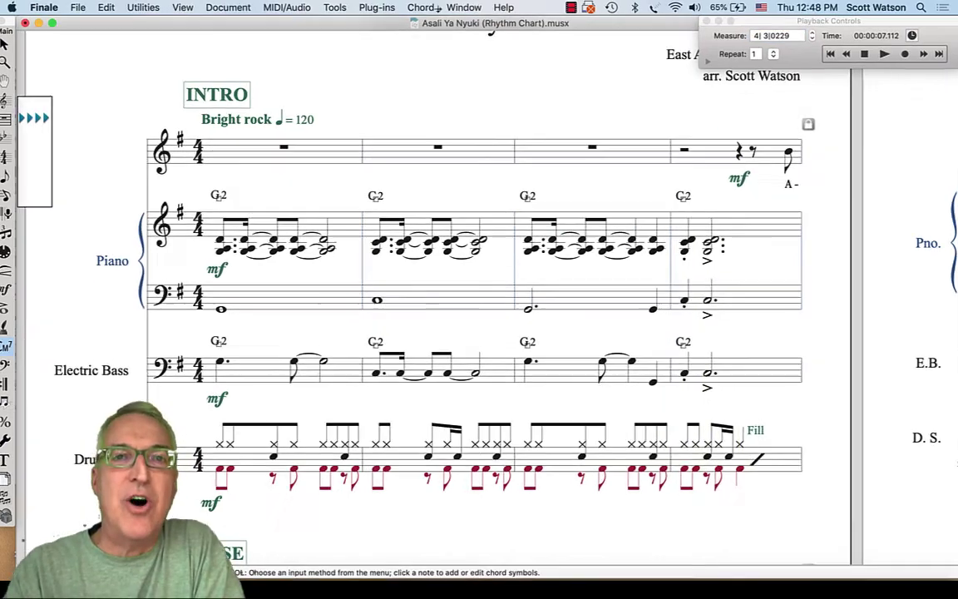
Uncheck Enable Chord Playback and replay the chart from measure 1 without chord sounds
click(422, 7)
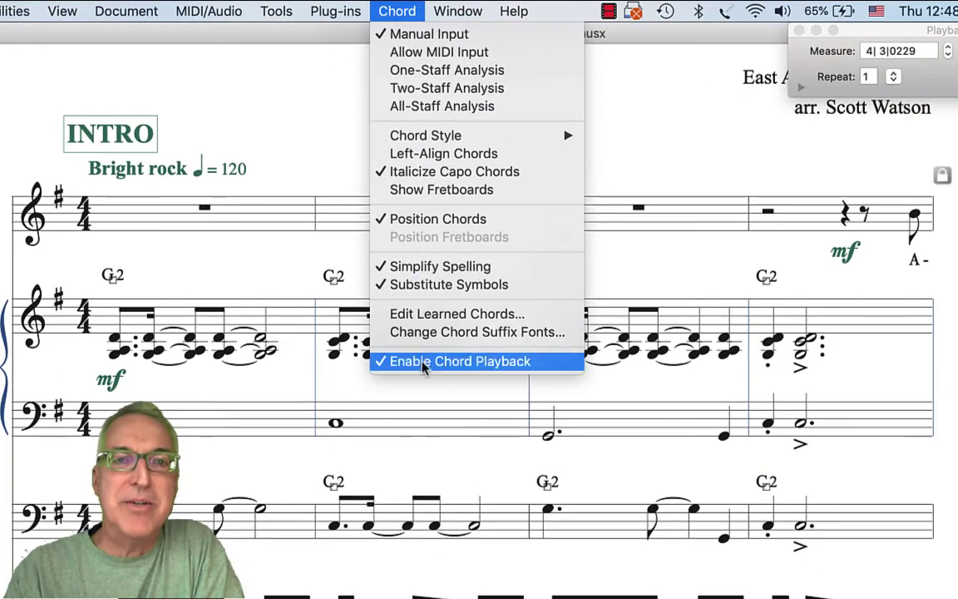
click(422, 363)
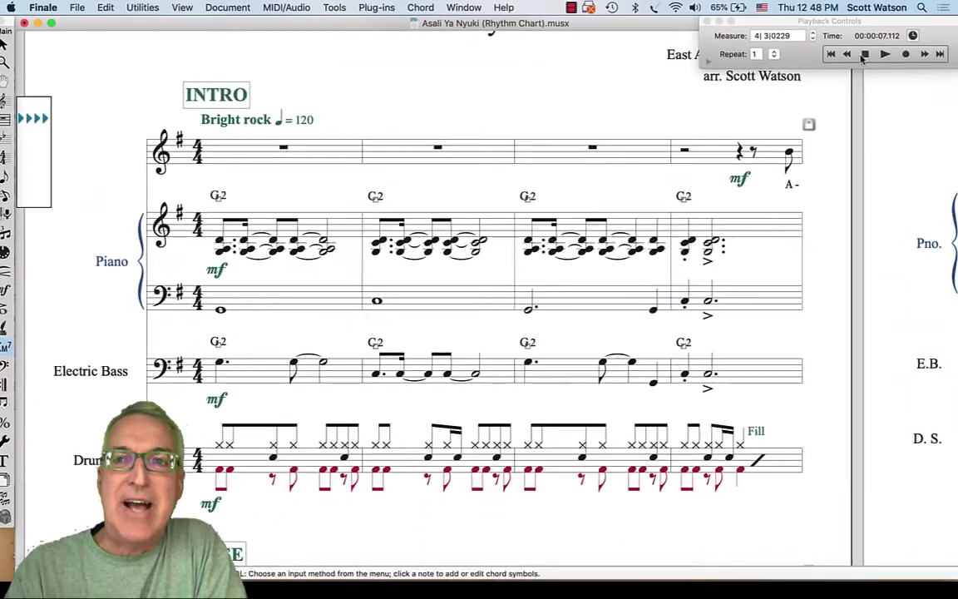
click(864, 54)
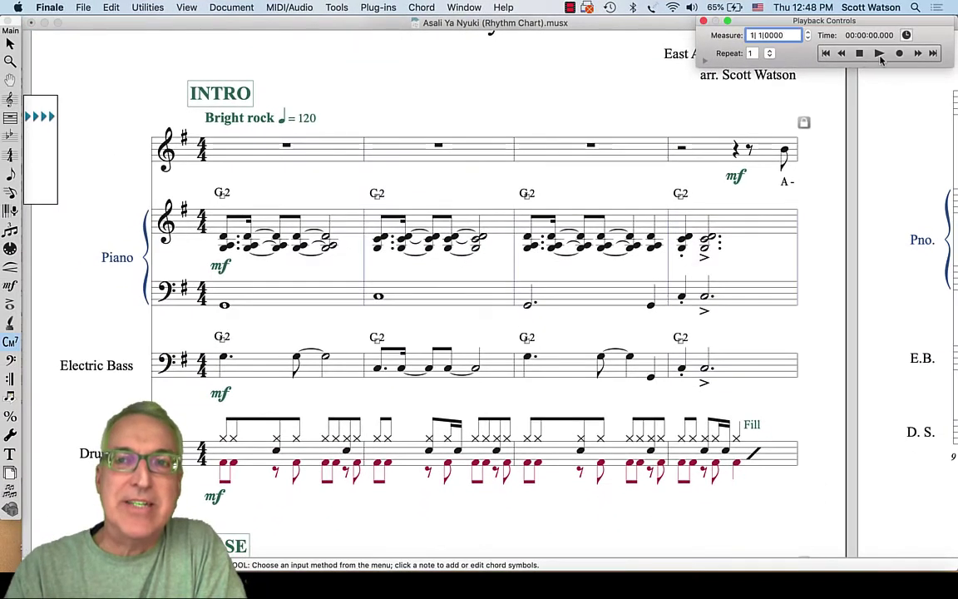
click(879, 54)
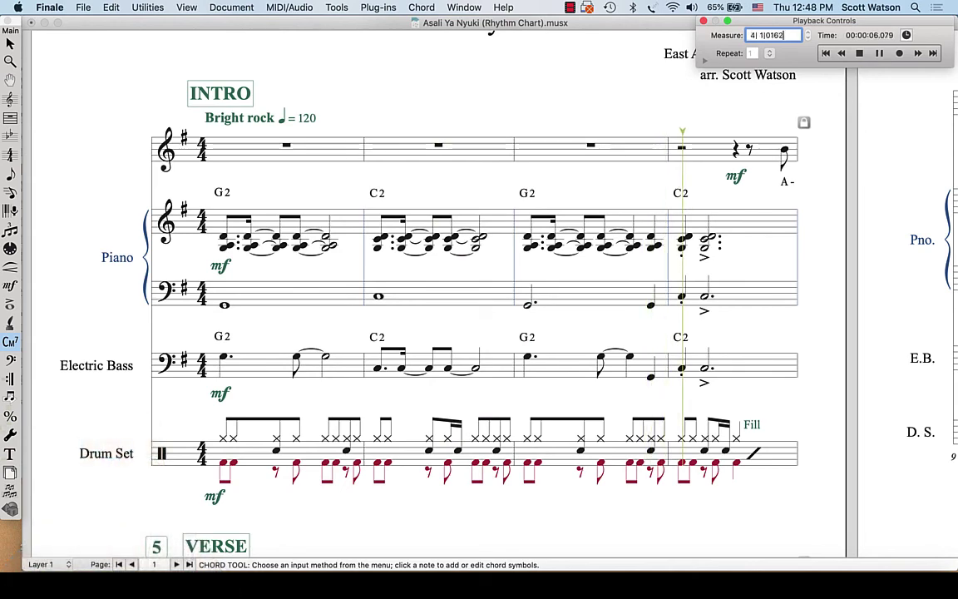
key(space)
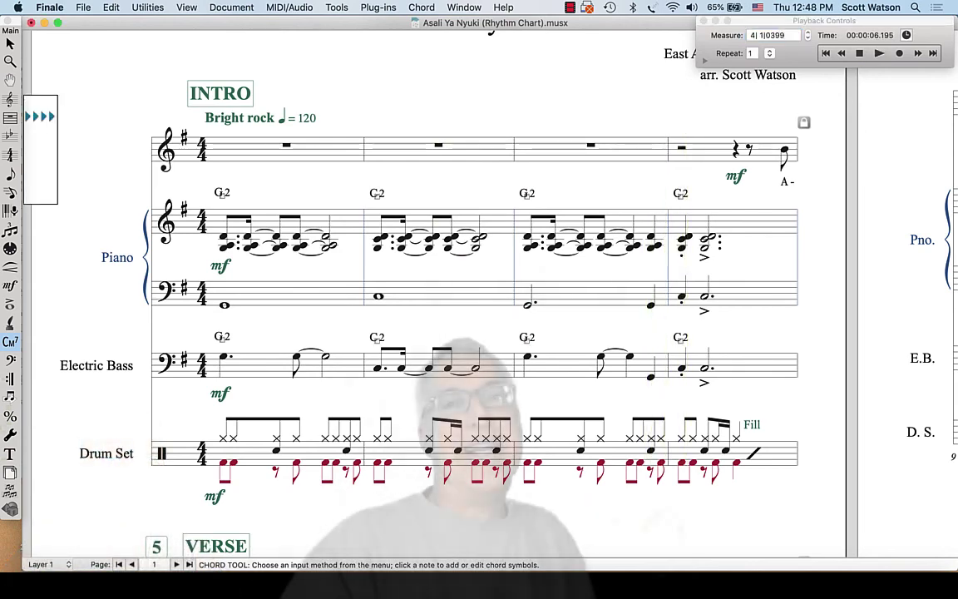